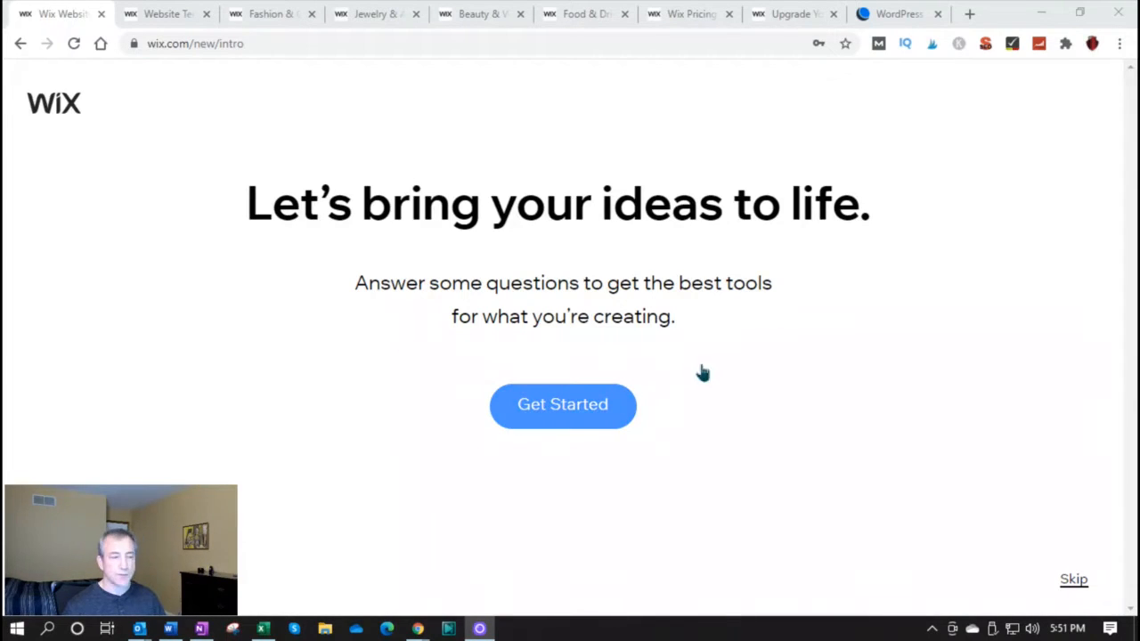
Start the setup questionnaire and answer that the site is for a company, first website, role Other, company size 1-5
left_click(577, 413)
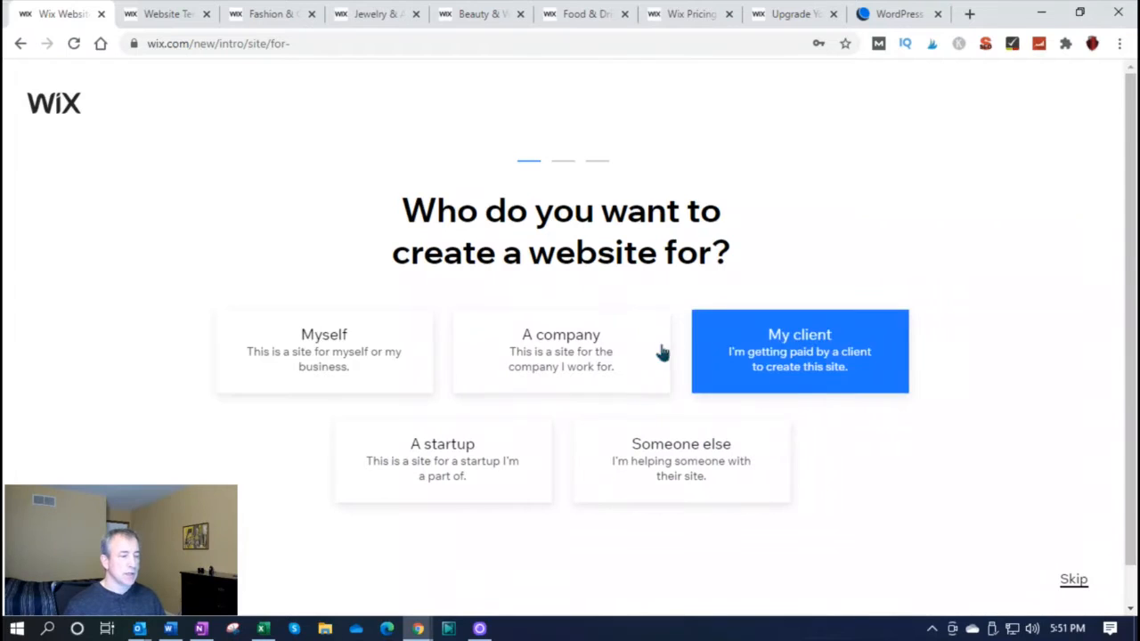
left_click(545, 355)
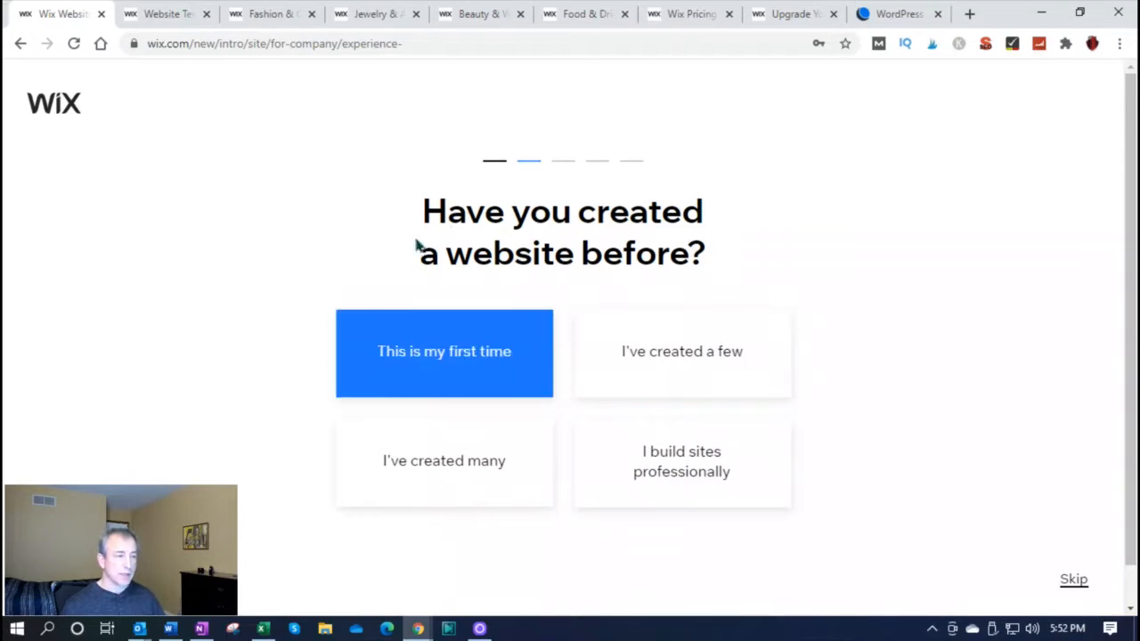
left_click(490, 360)
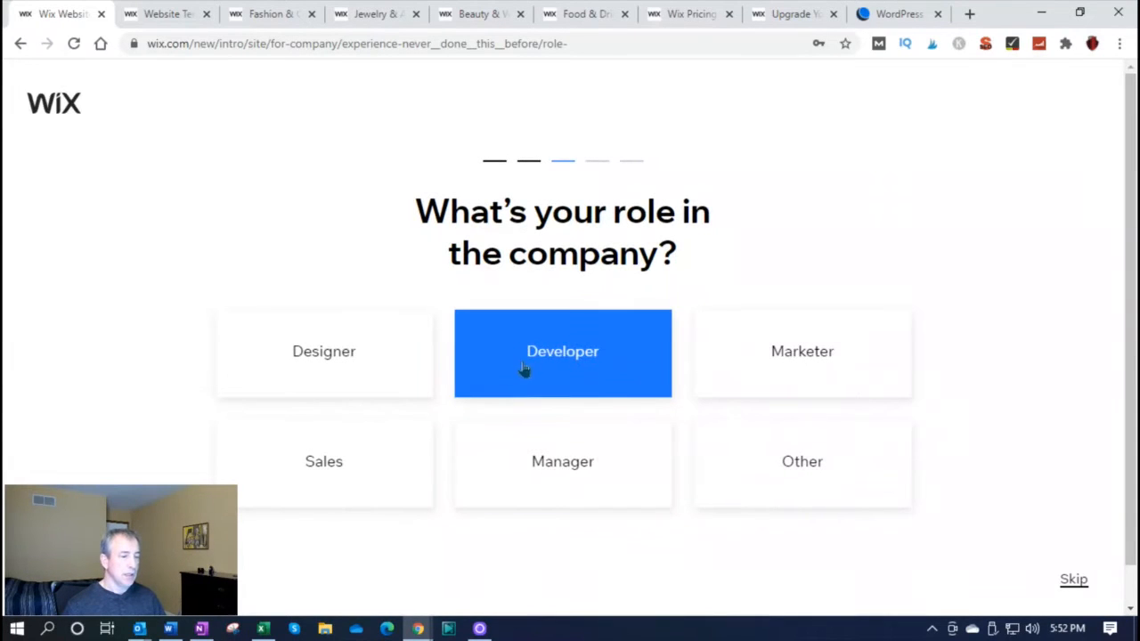
left_click(754, 461)
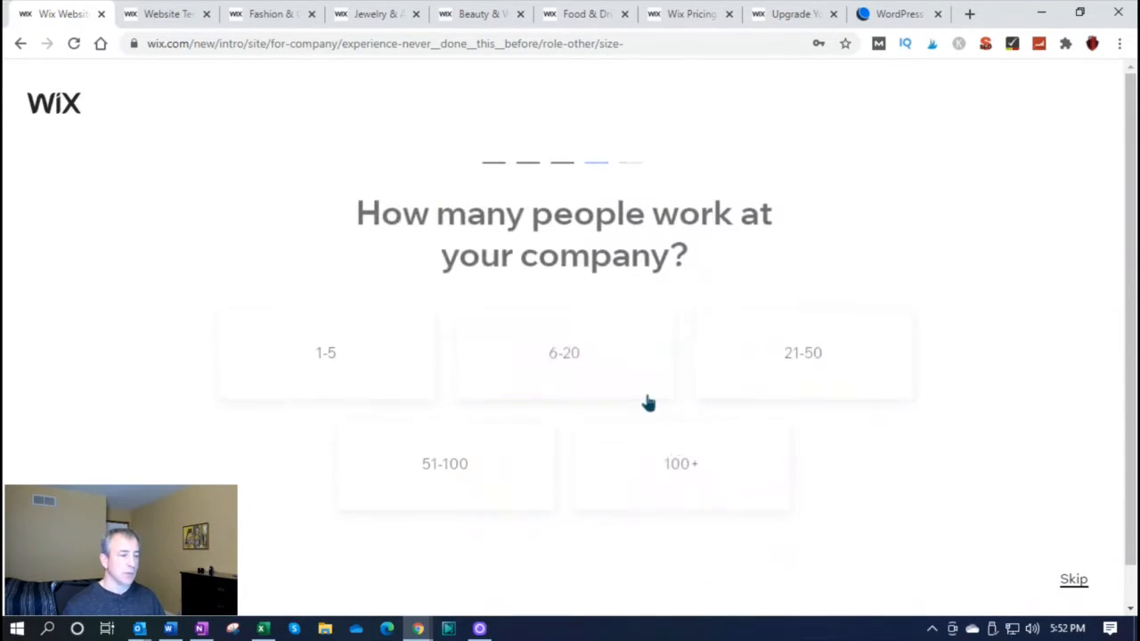
left_click(330, 346)
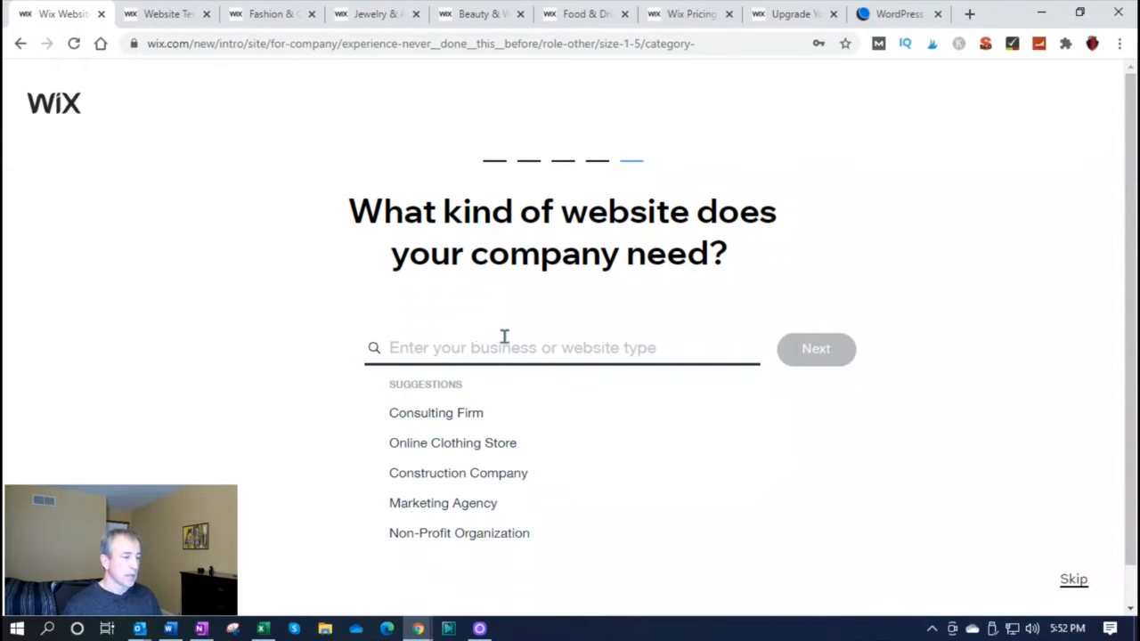
Set the website type to online shop, with selling status "Not yet, but ready to start" and physical products to sell
left_click(526, 347)
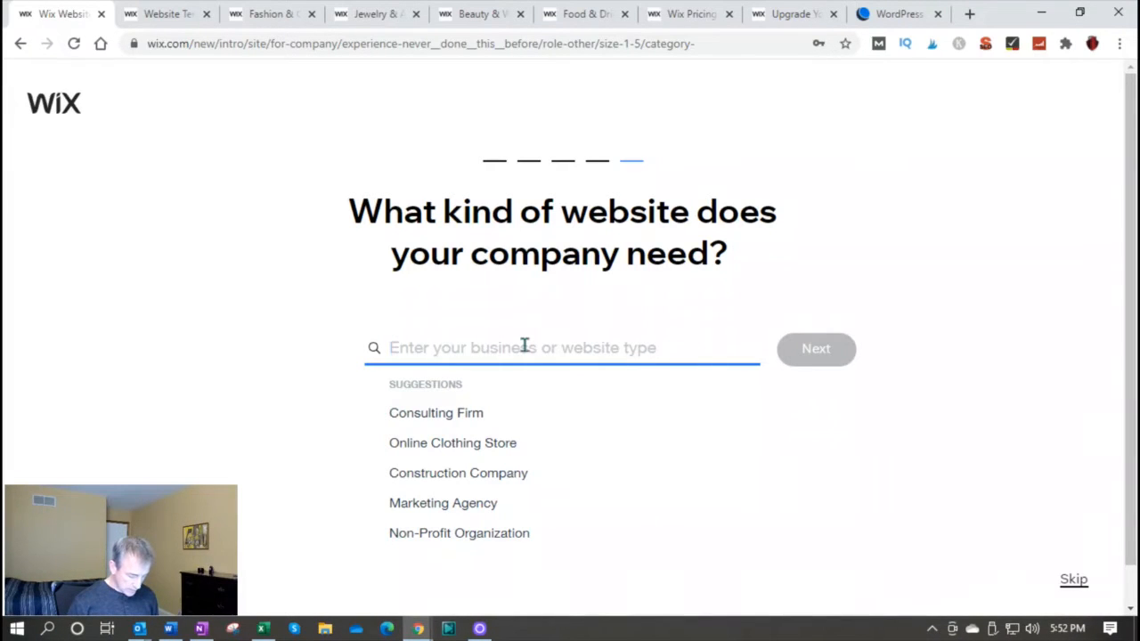
type("online shop")
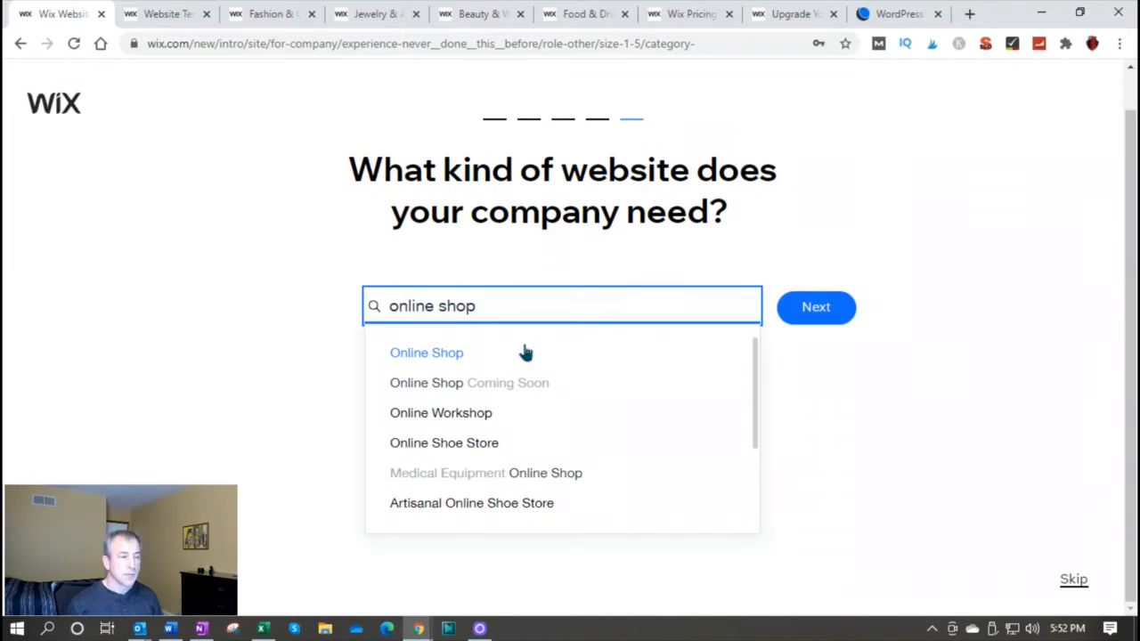
left_click(463, 352)
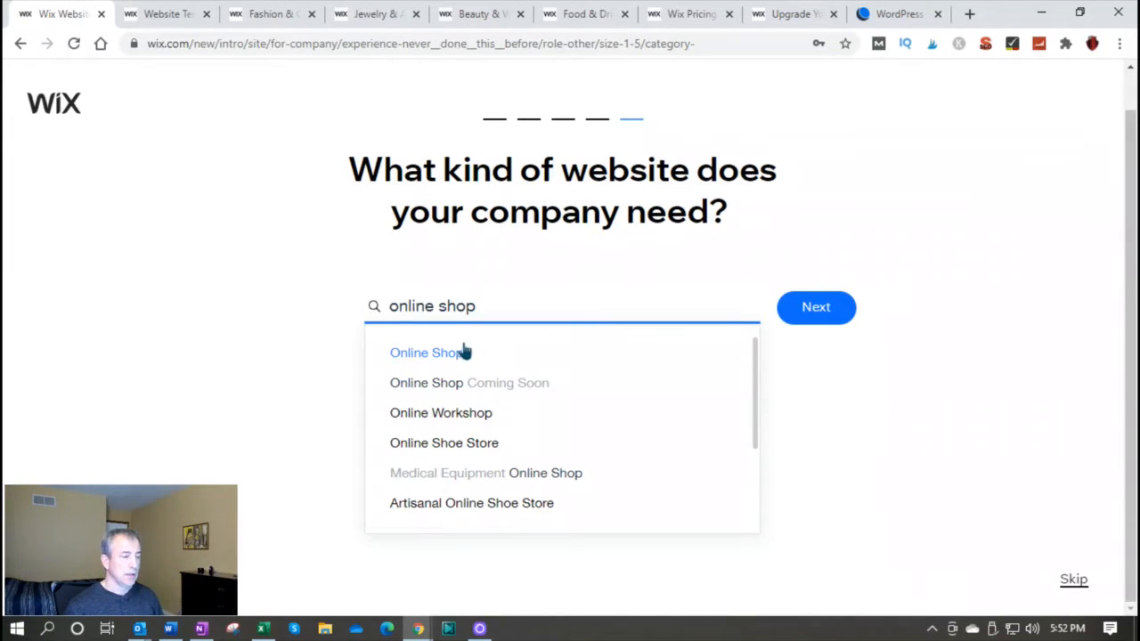
left_click(805, 319)
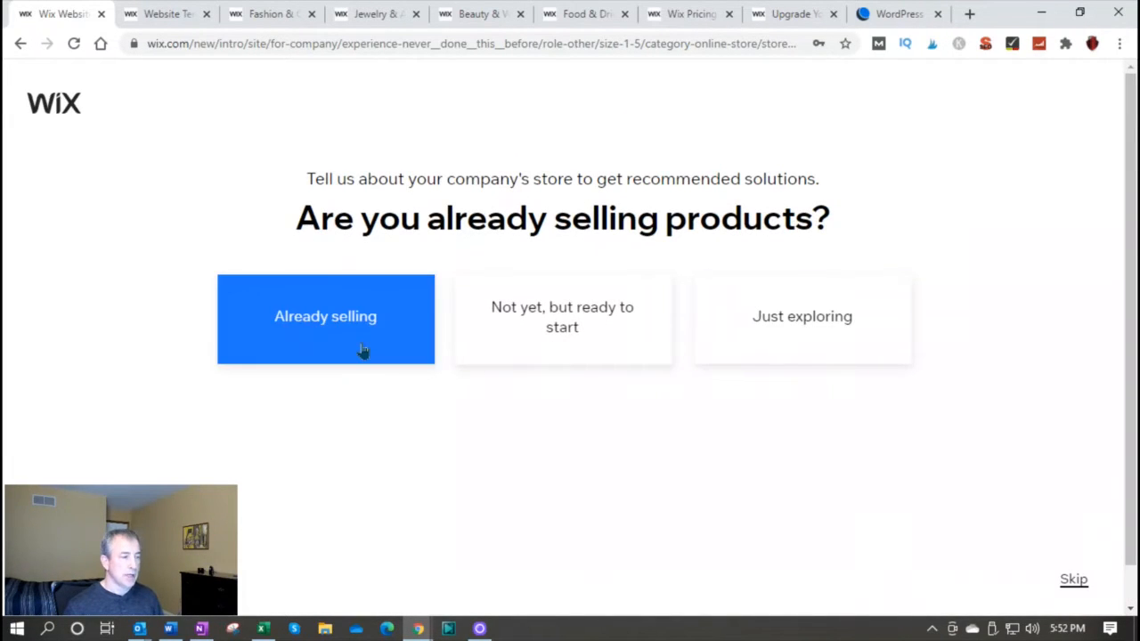
left_click(568, 332)
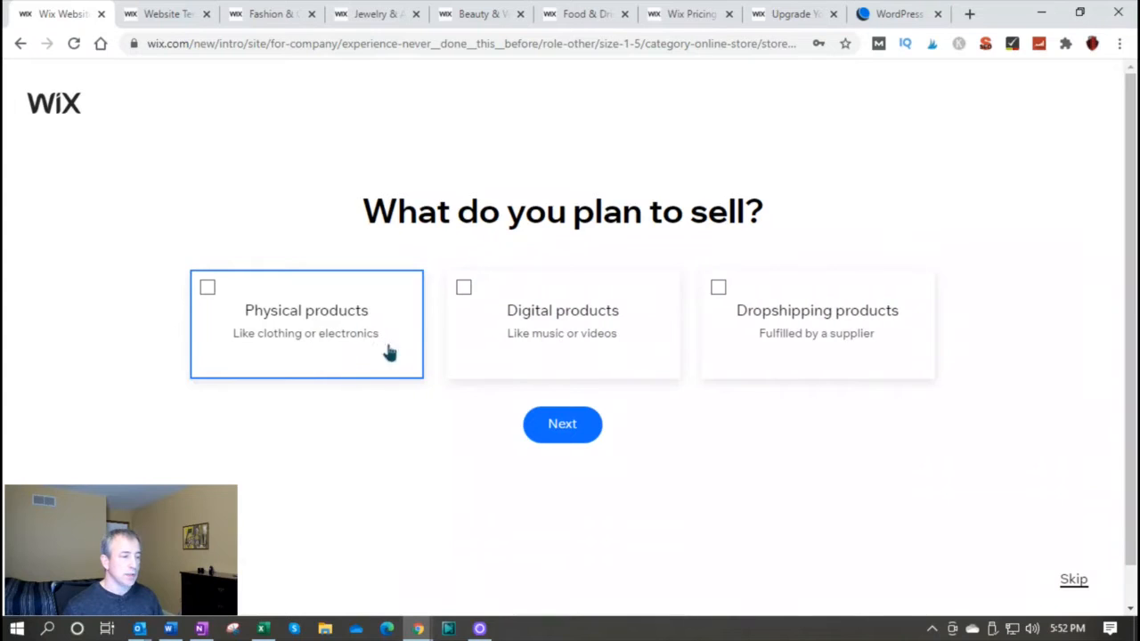
left_click(210, 290)
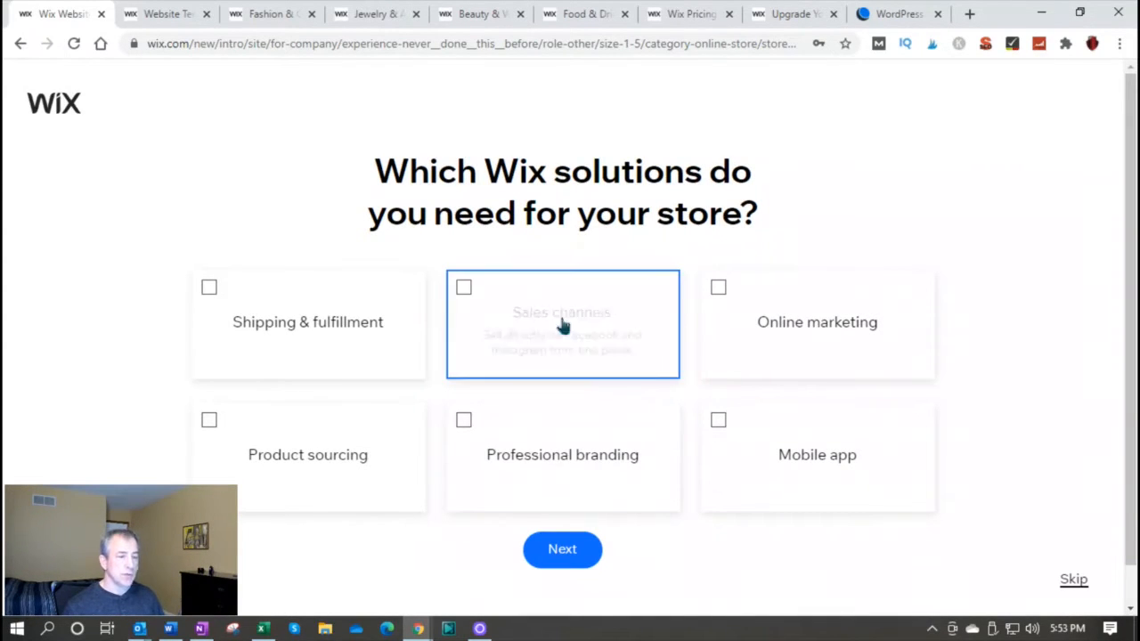
Choose Shipping & fulfillment, Sales channels, Online marketing, Professional branding and Mobile app as the solutions needed for the store
left_click(209, 290)
left_click(463, 290)
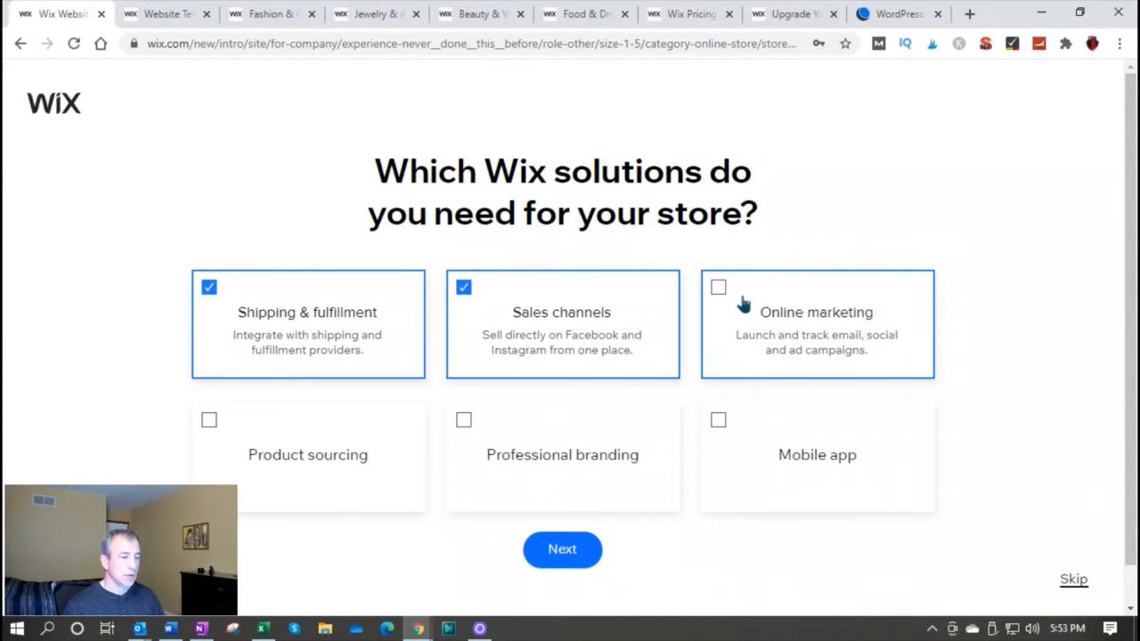
left_click(719, 287)
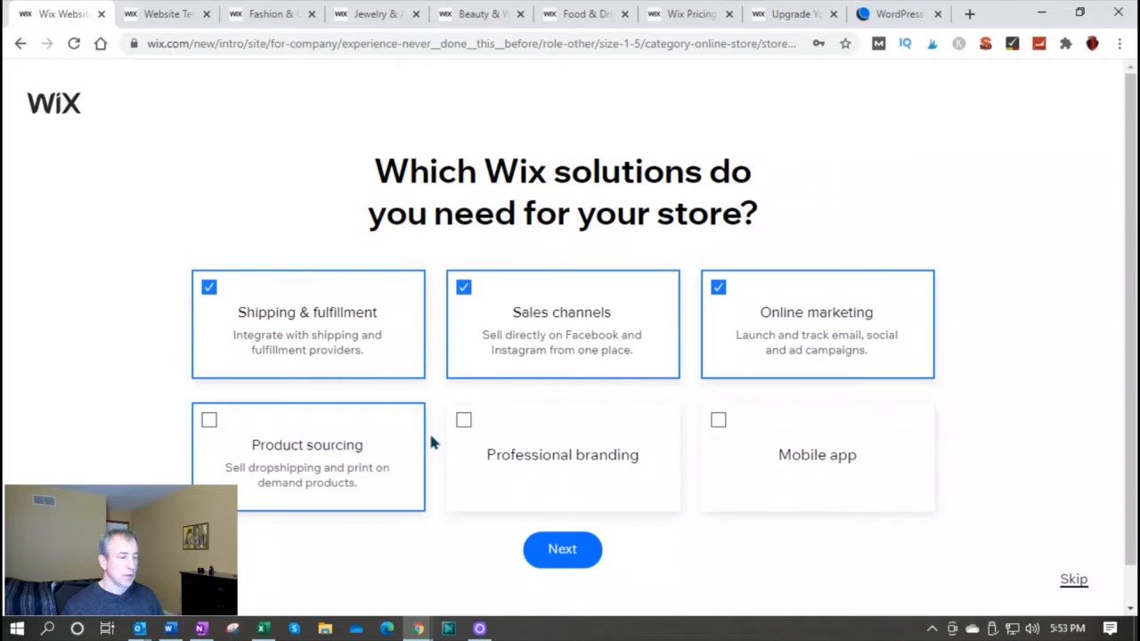
left_click(464, 422)
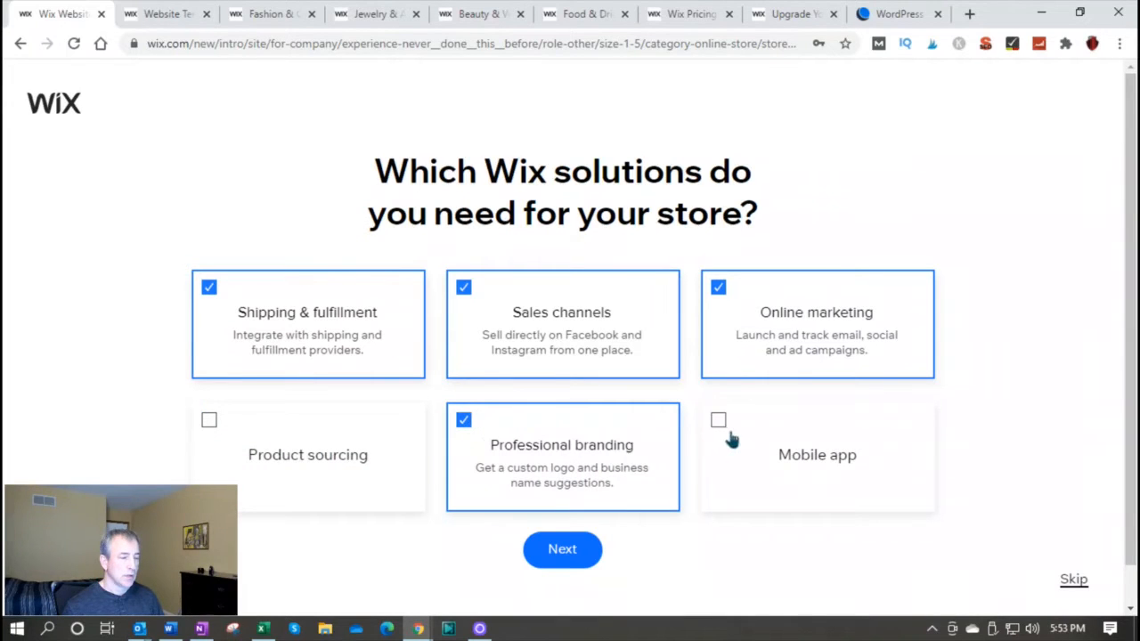
left_click(723, 426)
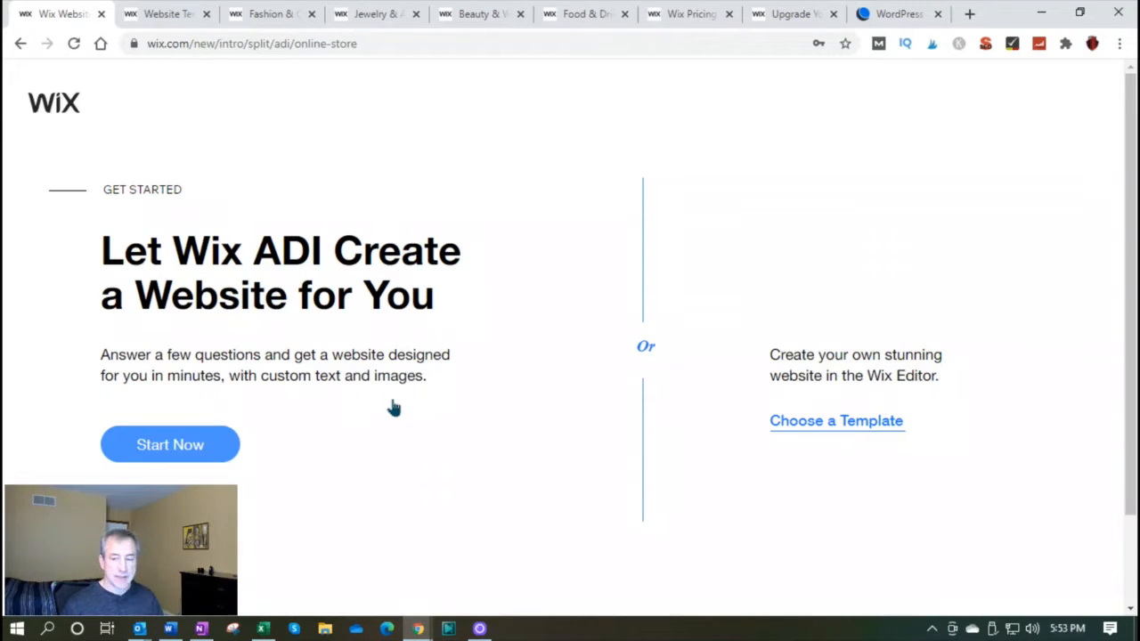
Look through the first page of all website templates for the range of available site designs
left_click(171, 13)
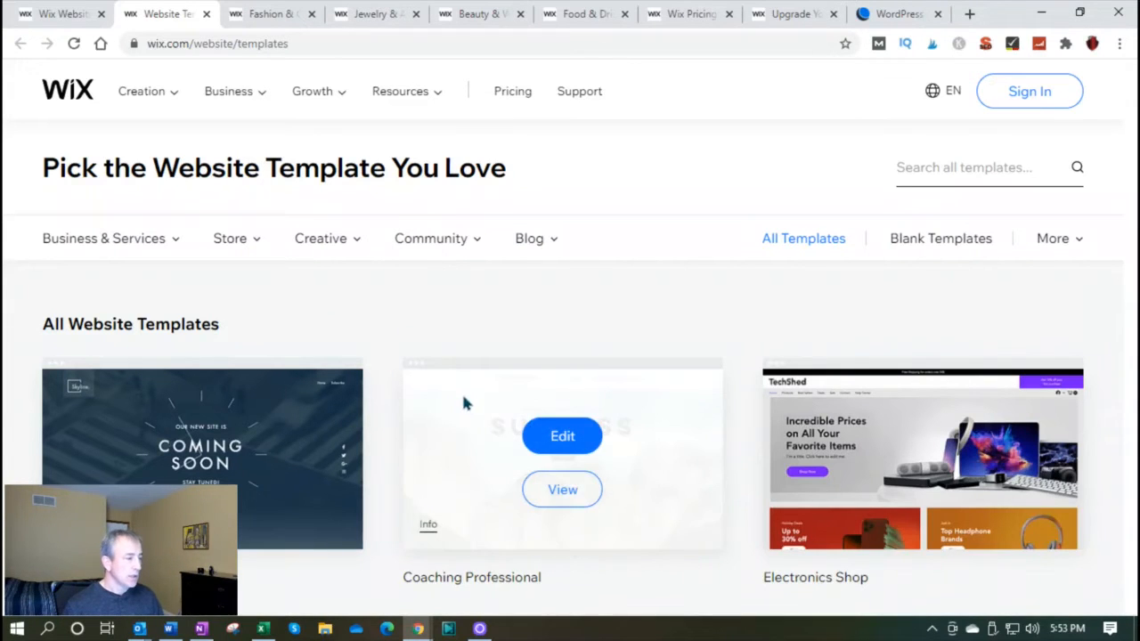
scroll(460, 411, "down", 2)
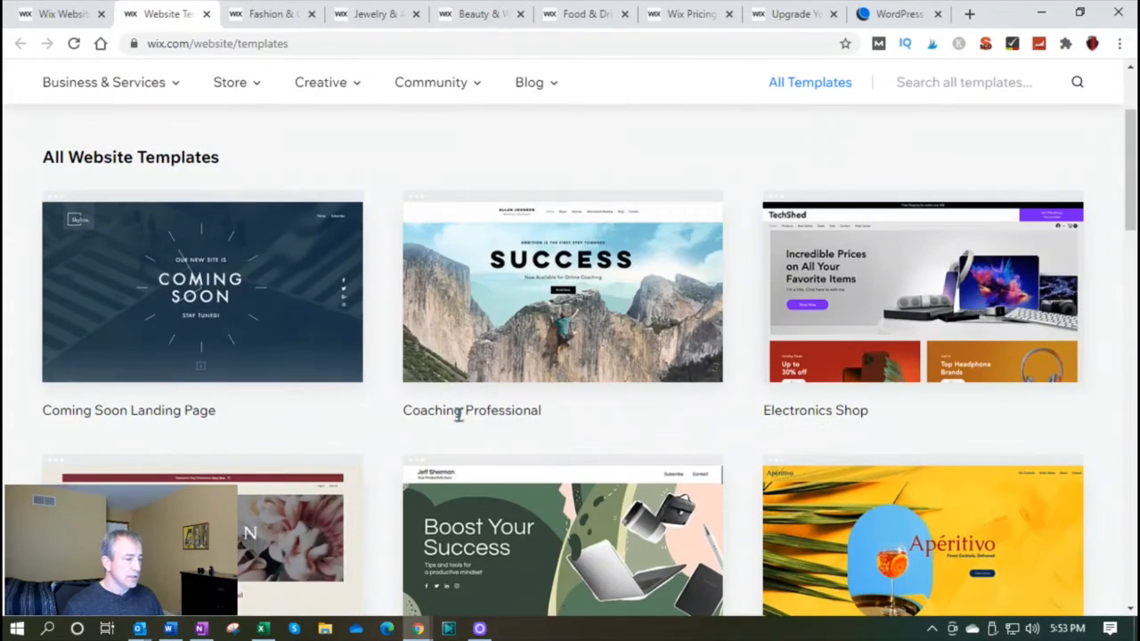
scroll(458, 414, "down", 2)
scroll(456, 409, "down", 2)
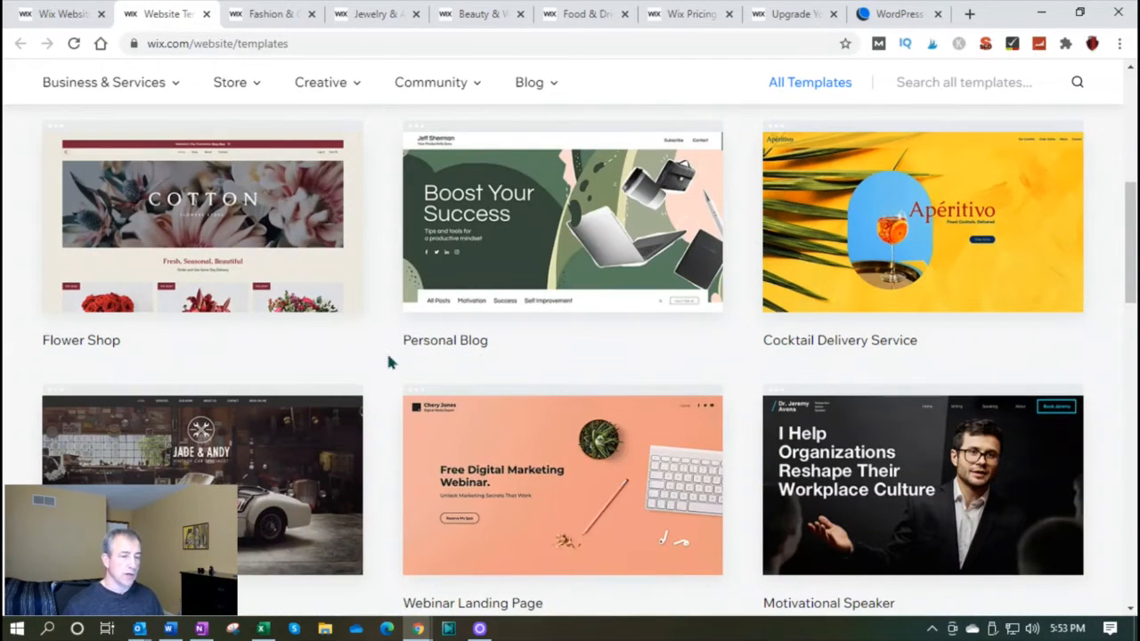
scroll(772, 481, "down", 4)
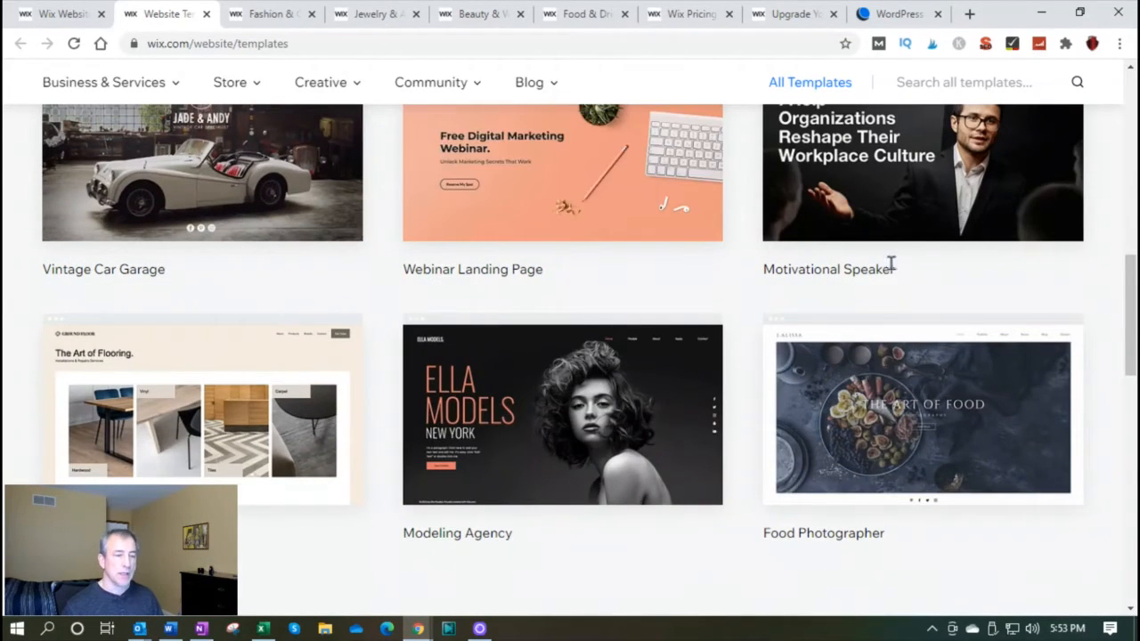
scroll(800, 545, "down", 2)
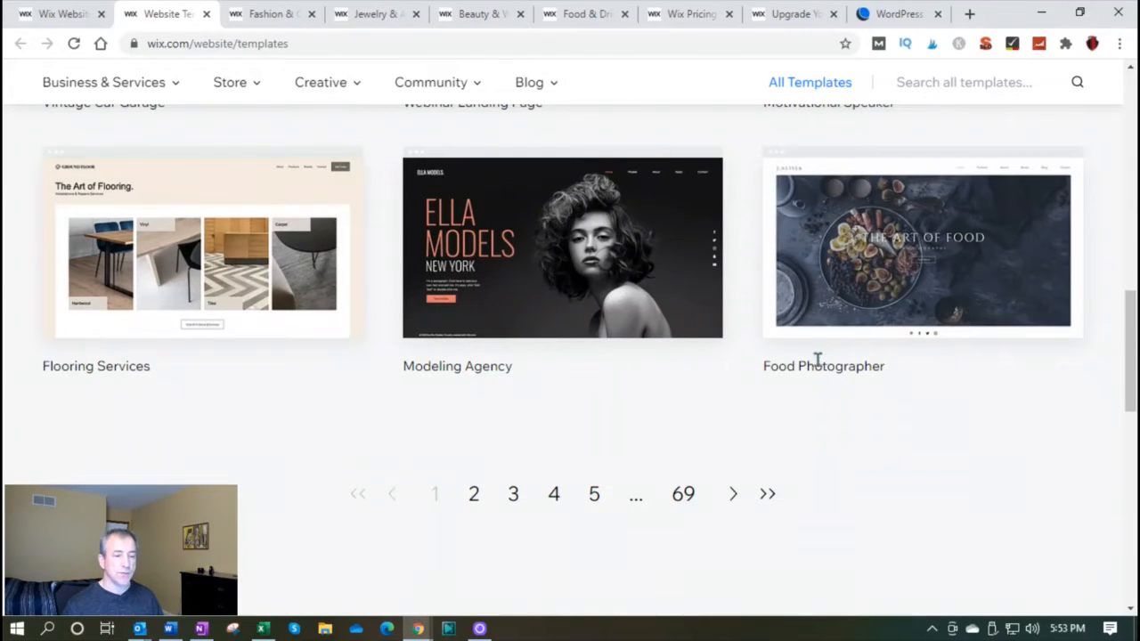
scroll(478, 493, "up", 2)
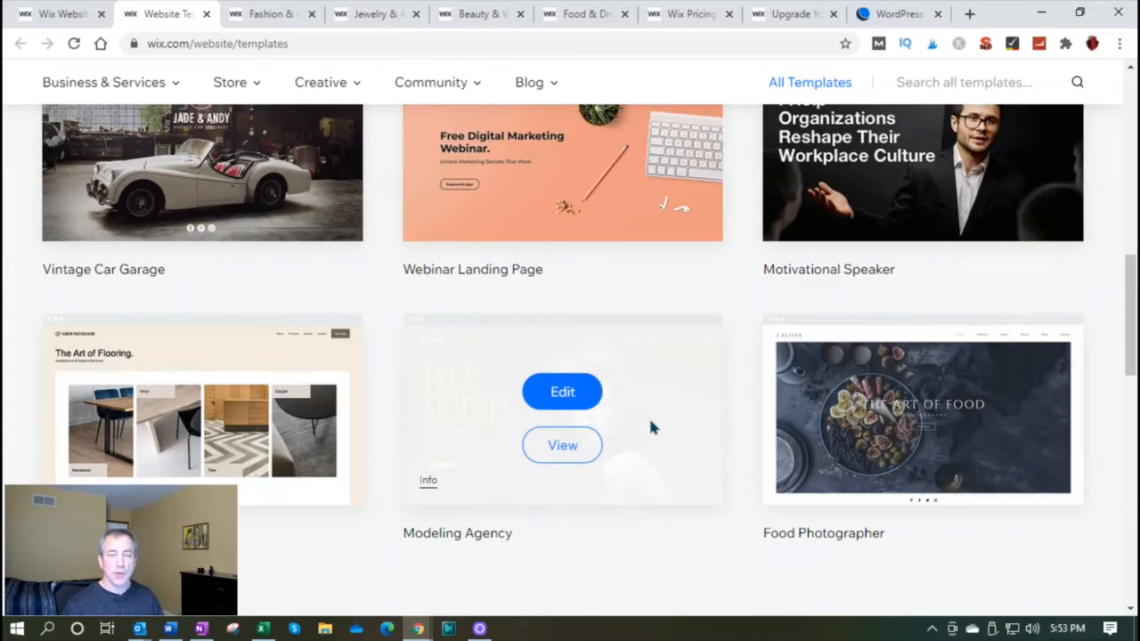
scroll(654, 426, "up", 4)
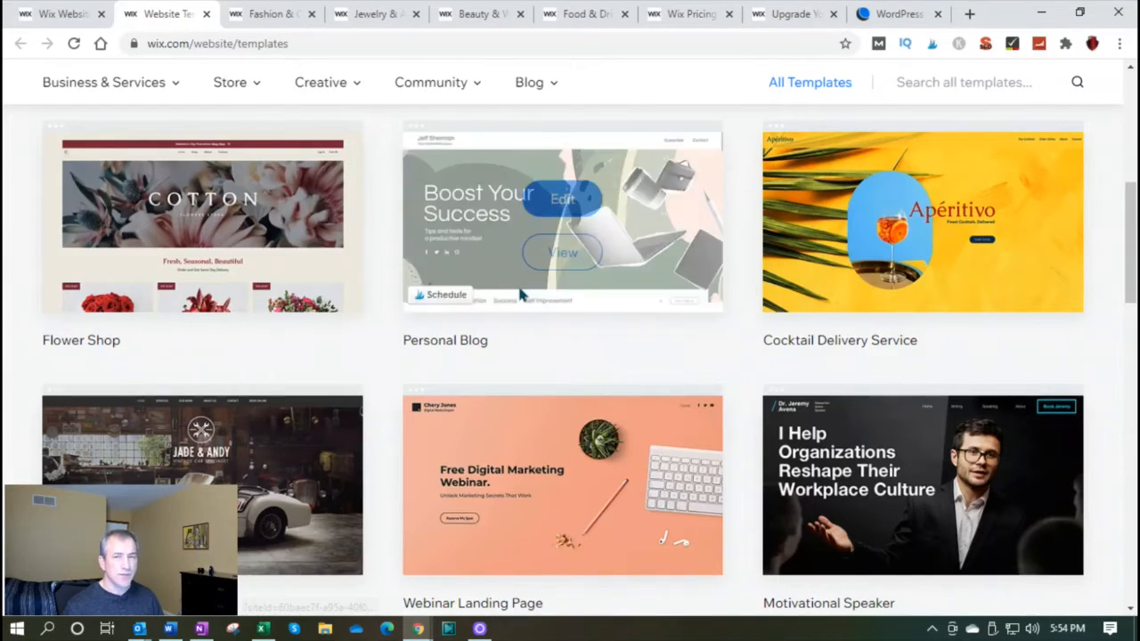
scroll(526, 299, "up", 4)
scroll(528, 372, "up", 2)
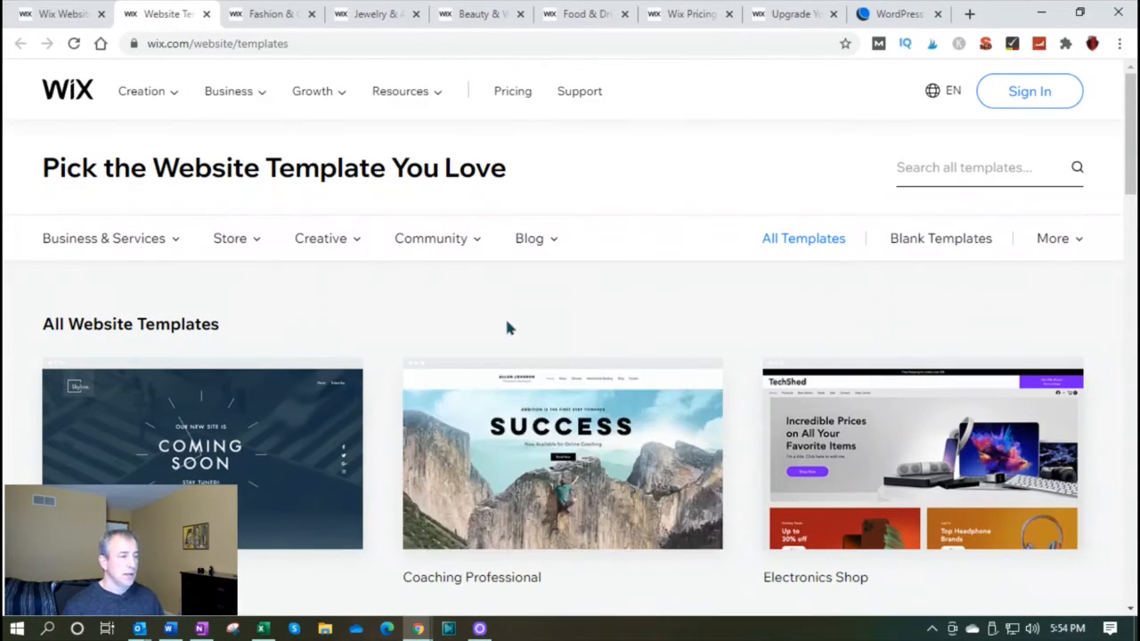
Browse the Fashion & Clothing online store templates
left_click(266, 14)
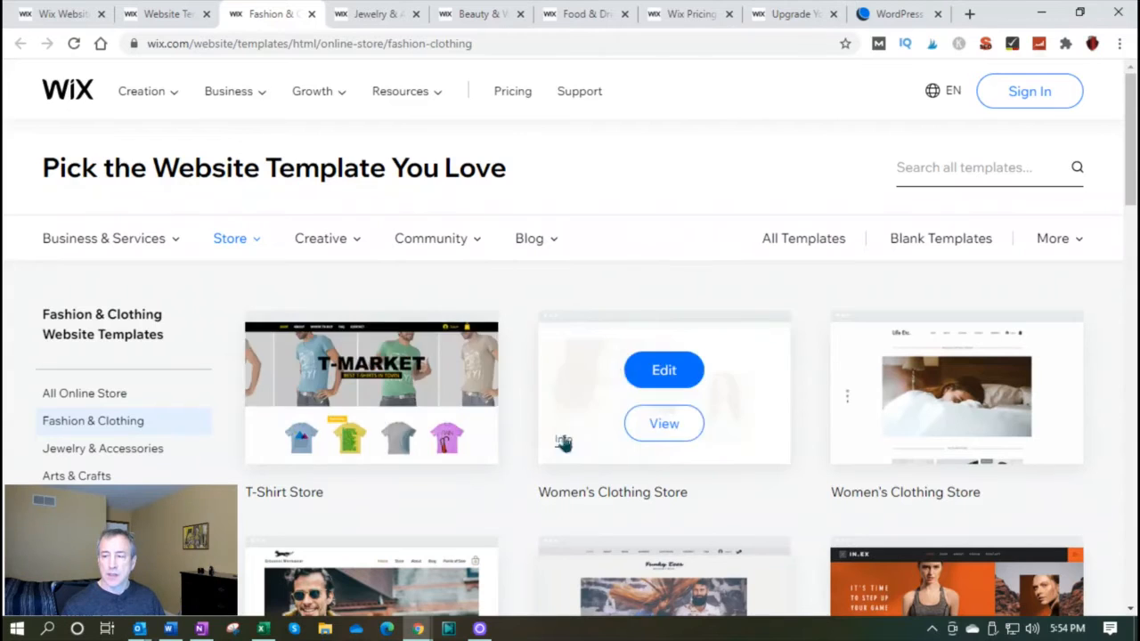
scroll(433, 433, "down", 2)
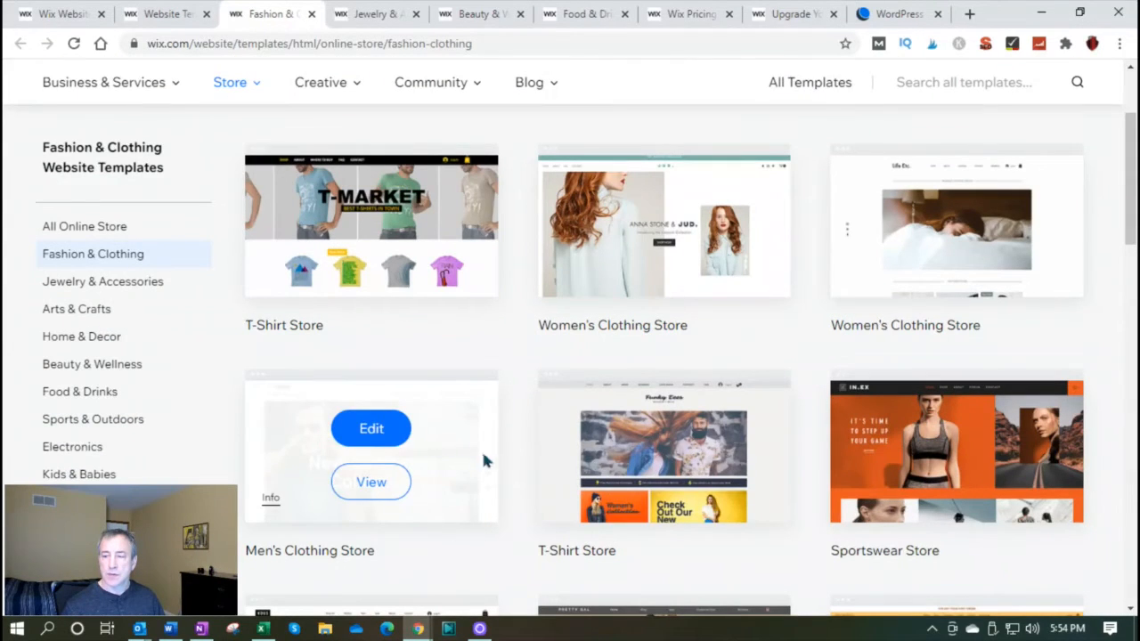
scroll(521, 465, "down", 1)
scroll(522, 470, "down", 1)
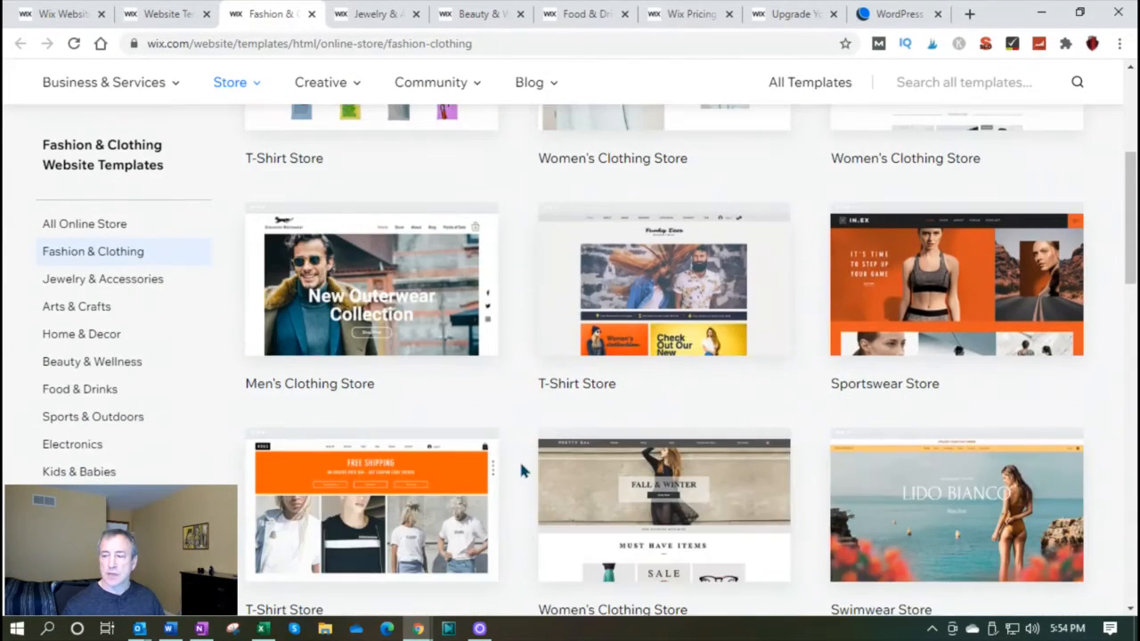
scroll(521, 470, "down", 4)
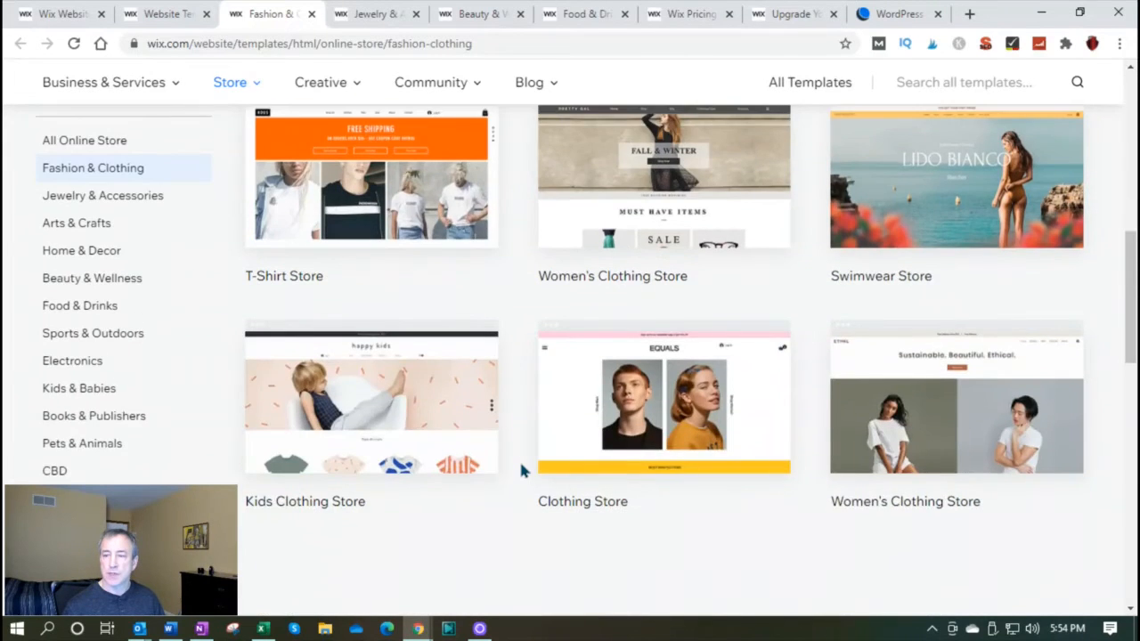
scroll(522, 470, "down", 2)
scroll(522, 470, "up", 10)
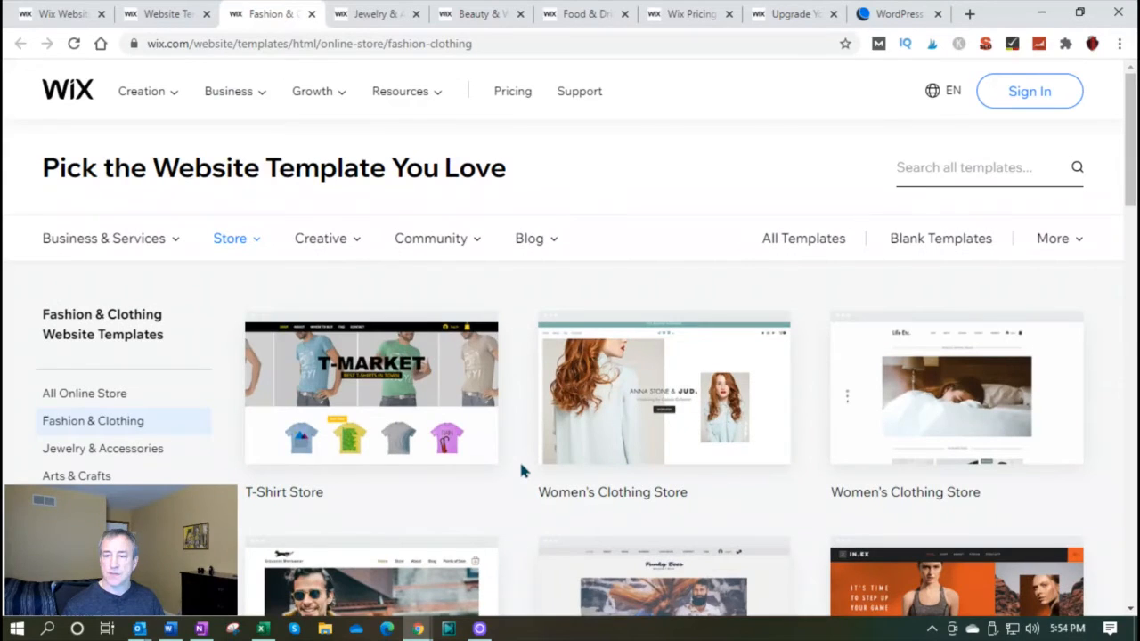
Browse the Jewelry & Accessories online store templates
left_click(372, 15)
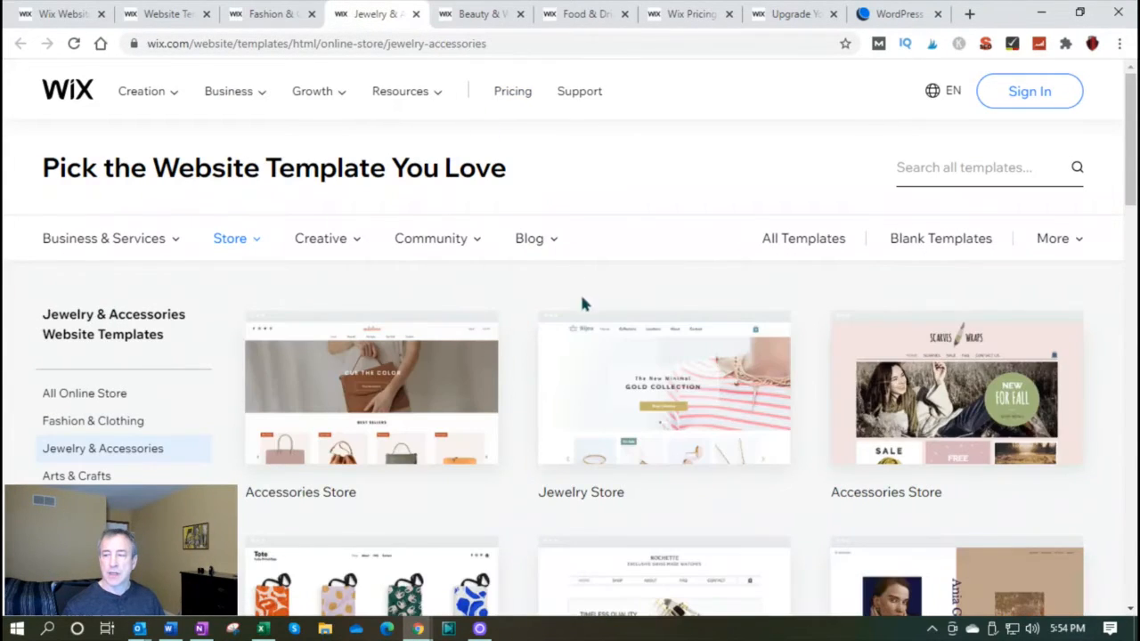
scroll(522, 337, "down", 4)
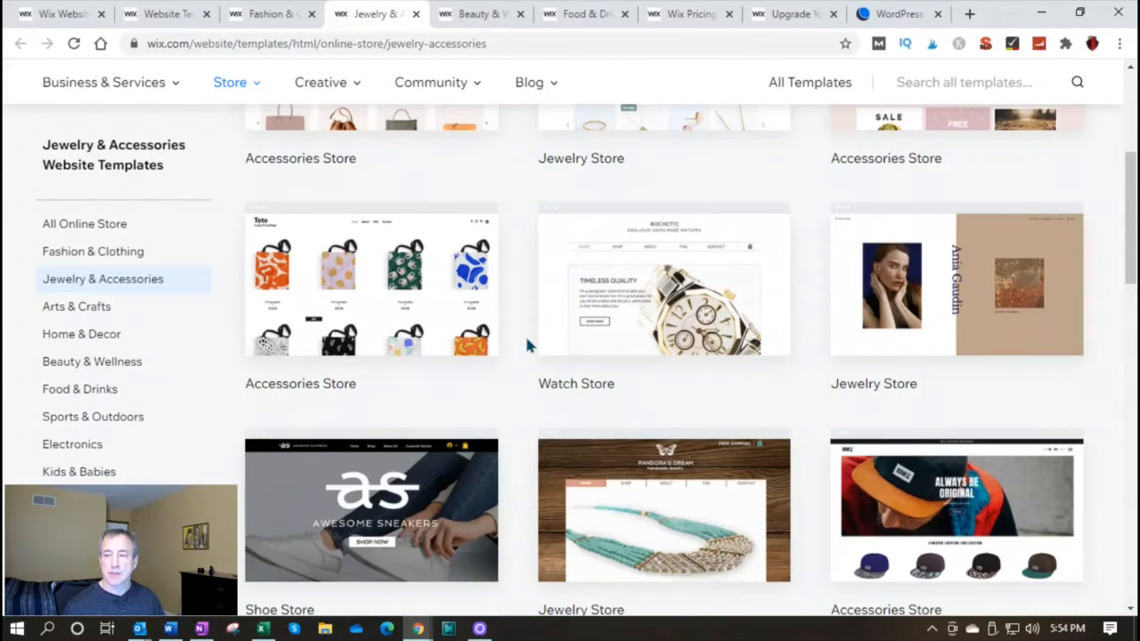
scroll(526, 333, "down", 4)
scroll(526, 334, "up", 8)
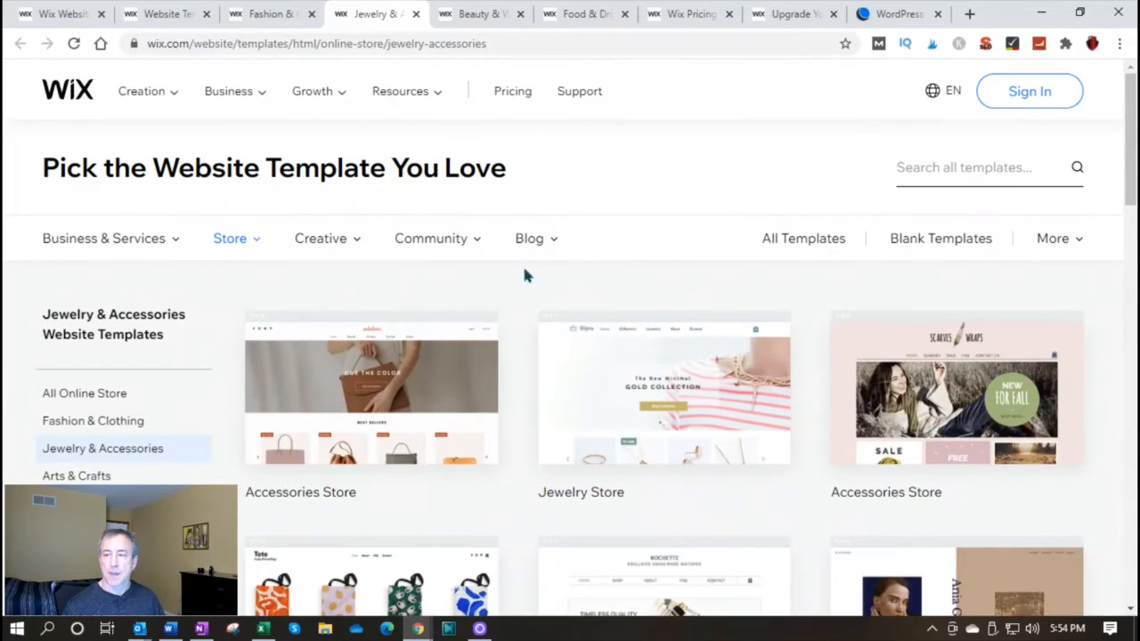
View the Beauty & Wellness store templates and browse the Food & Drinks ones
left_click(470, 15)
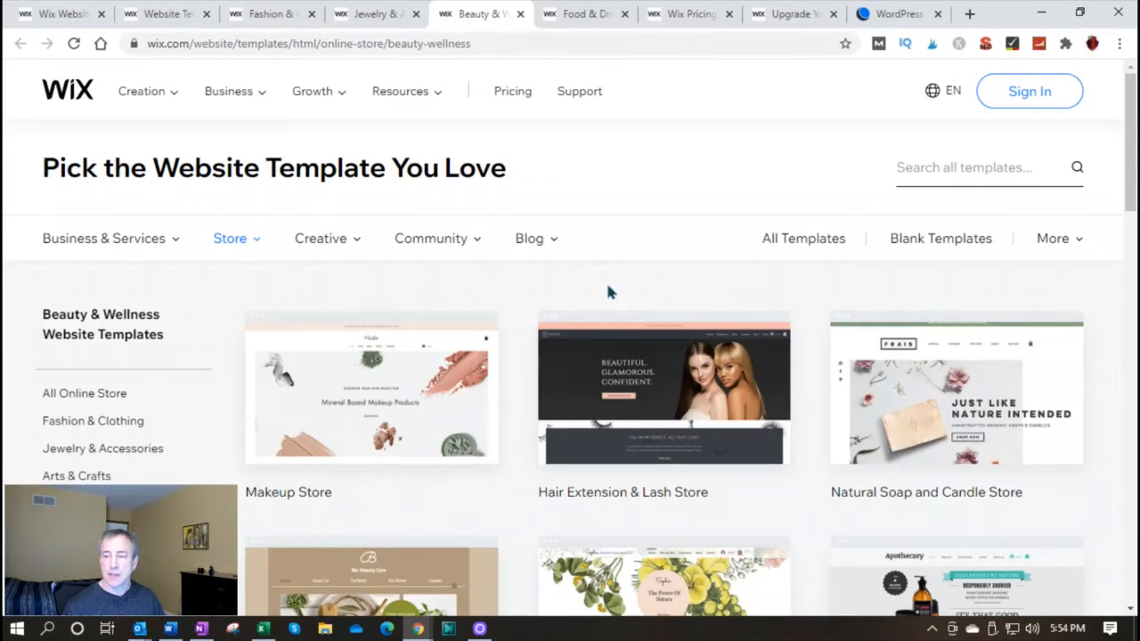
left_click(575, 15)
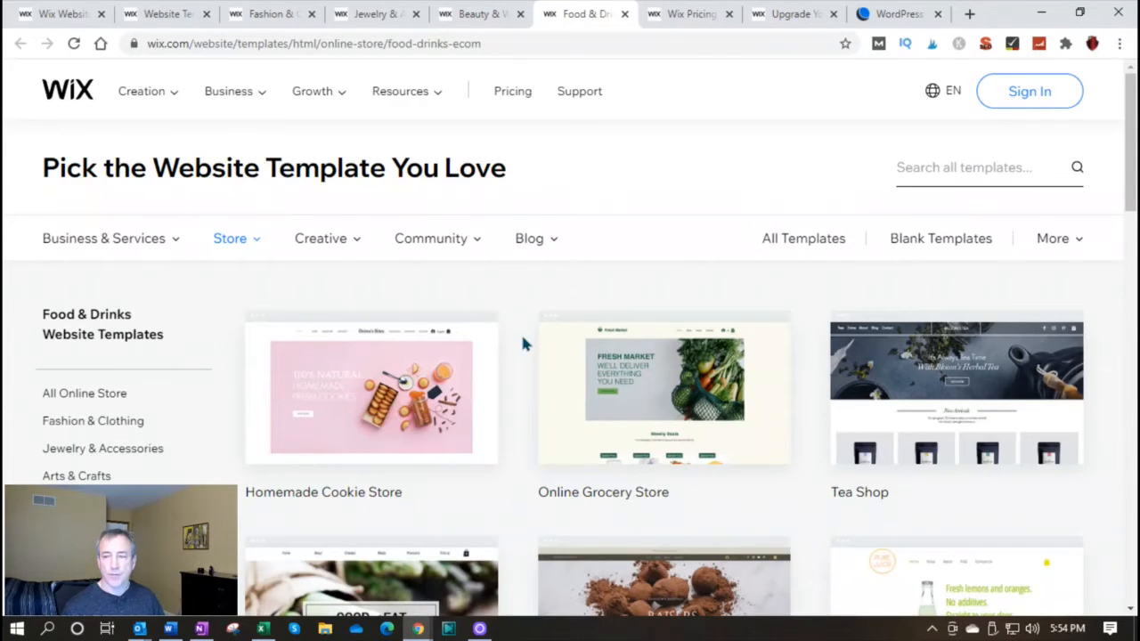
scroll(522, 339, "down", 5)
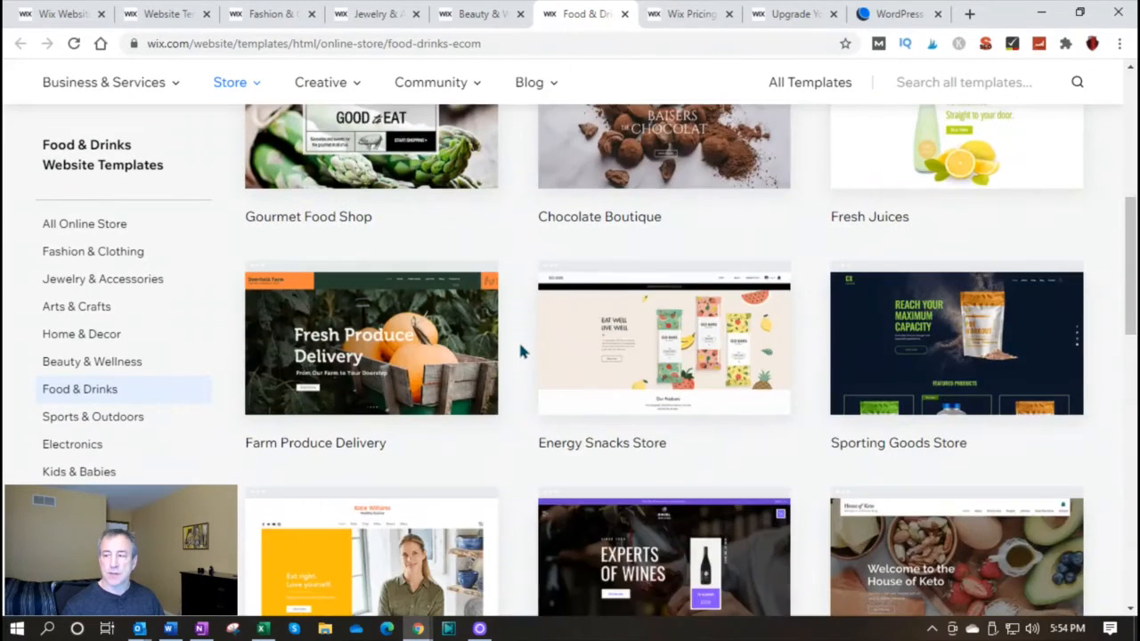
scroll(521, 350, "down", 2)
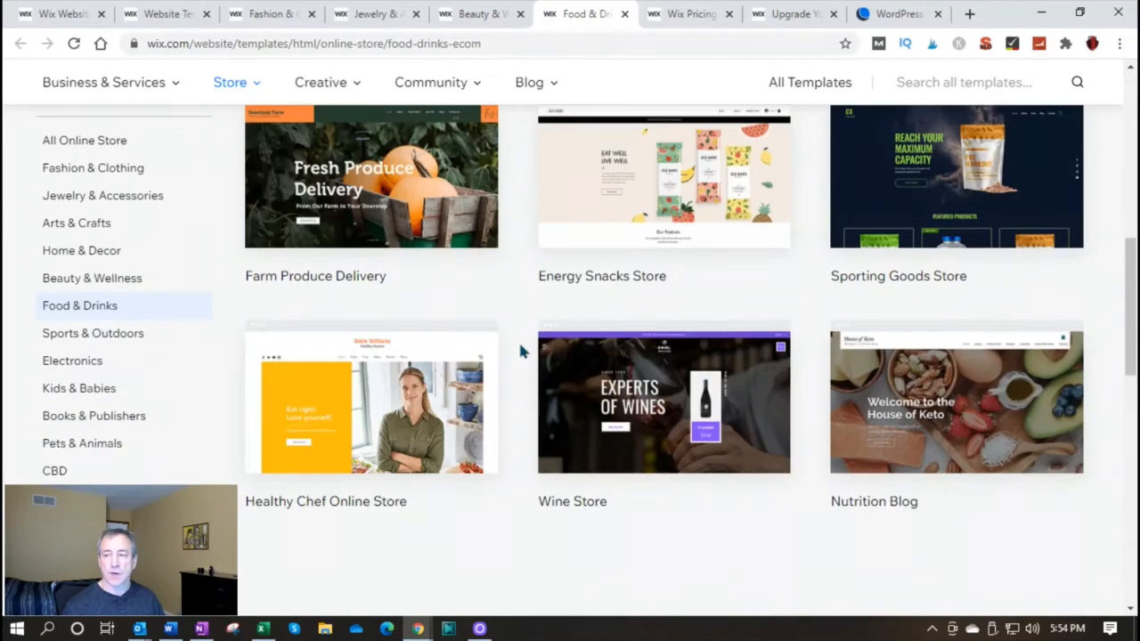
Look through the remaining Food & Drinks online store templates
scroll(521, 352, "down", 2)
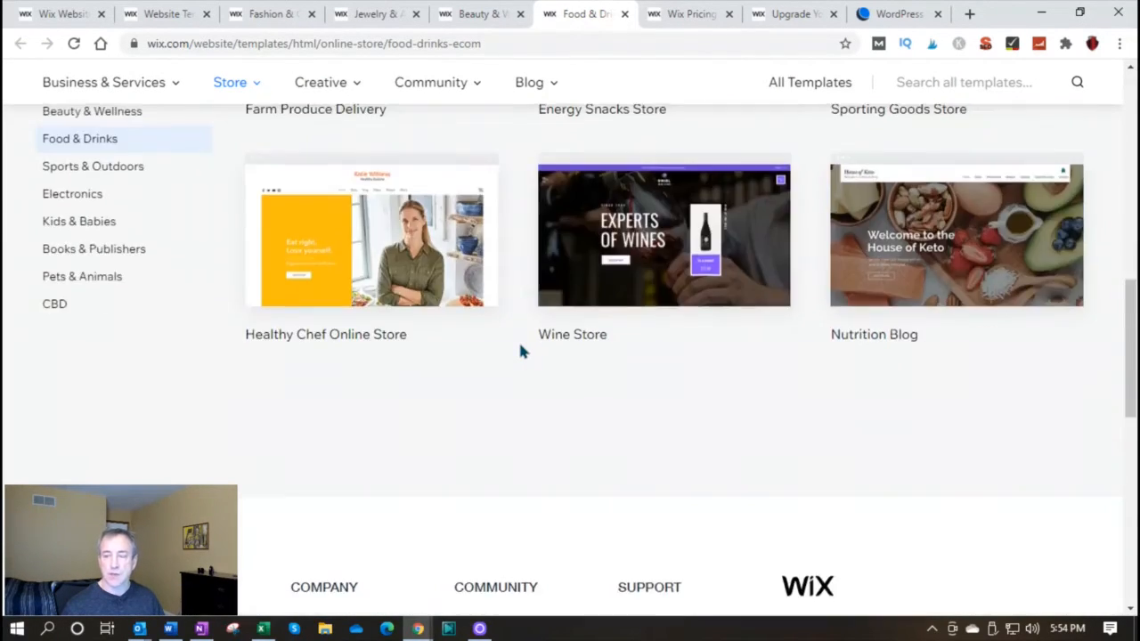
scroll(521, 350, "down", 2)
scroll(521, 350, "up", 5)
scroll(521, 350, "up", 7)
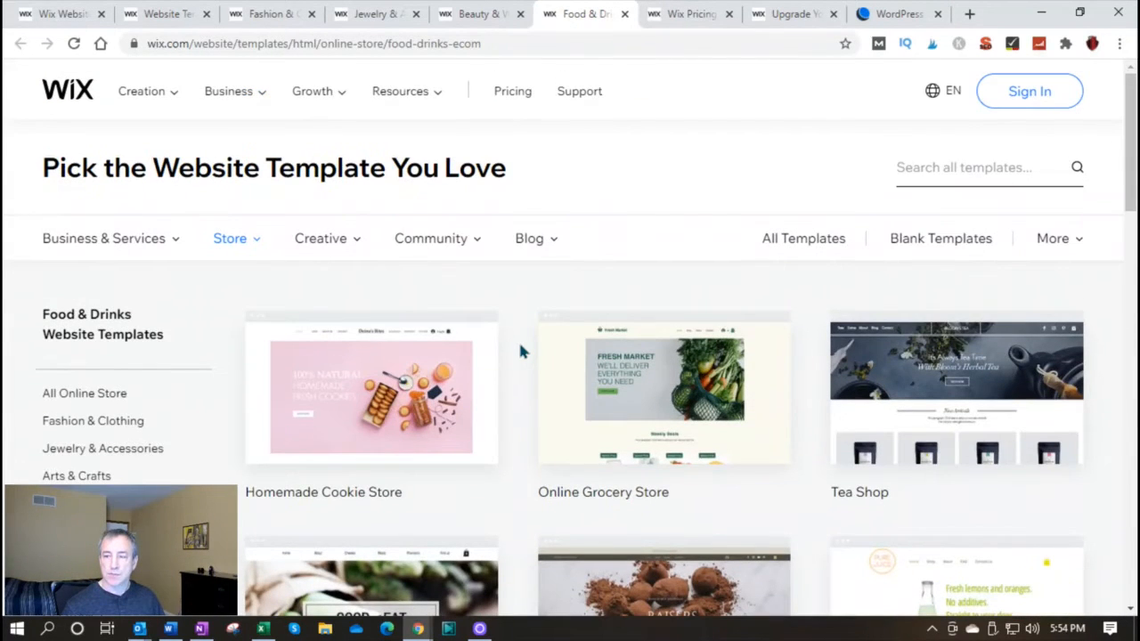
Return to the site setup page, start creating the website with Wix ADI and log in with the saved account credentials
left_click(80, 15)
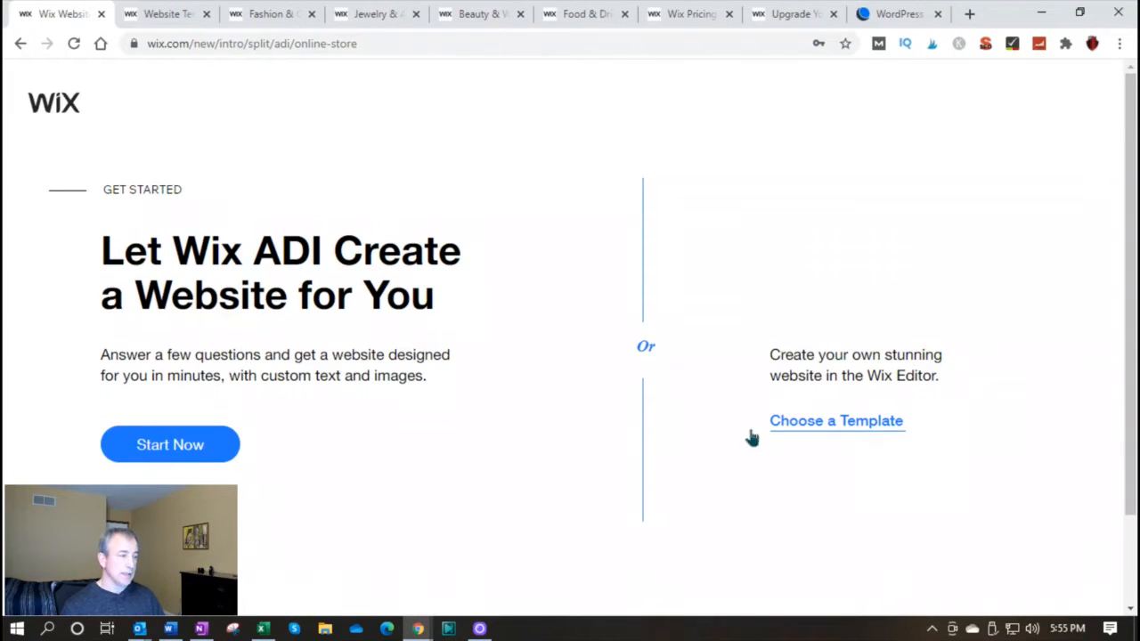
left_click(211, 450)
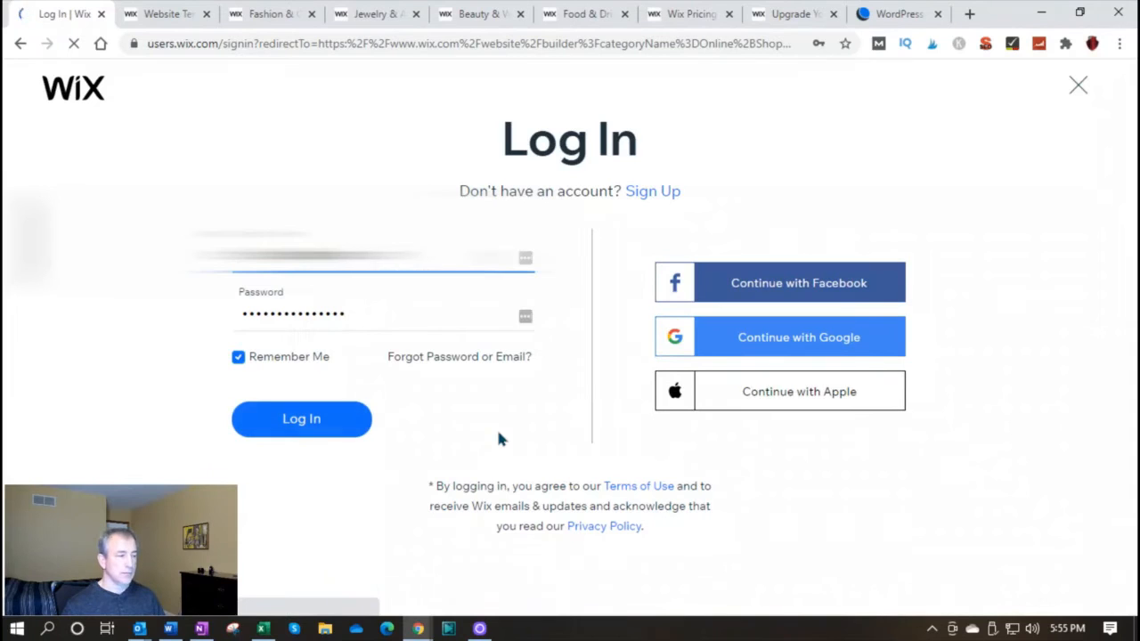
left_click(327, 422)
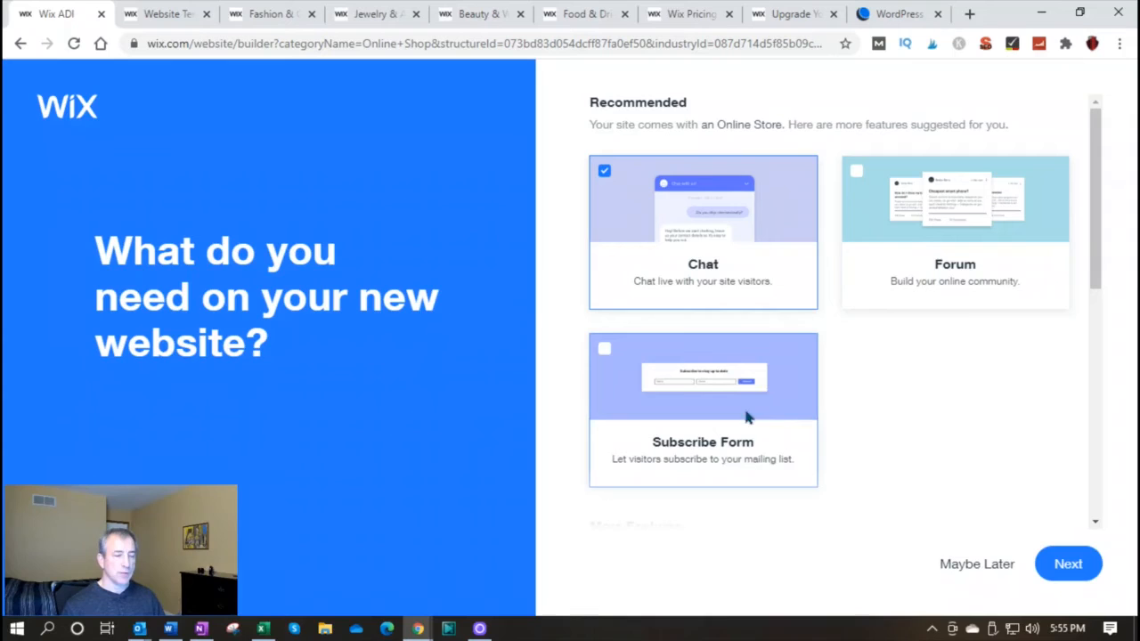
Add the Subscribe Form to the new website's features, toggle the Chat feature and proceed to the store name question
left_click(603, 353)
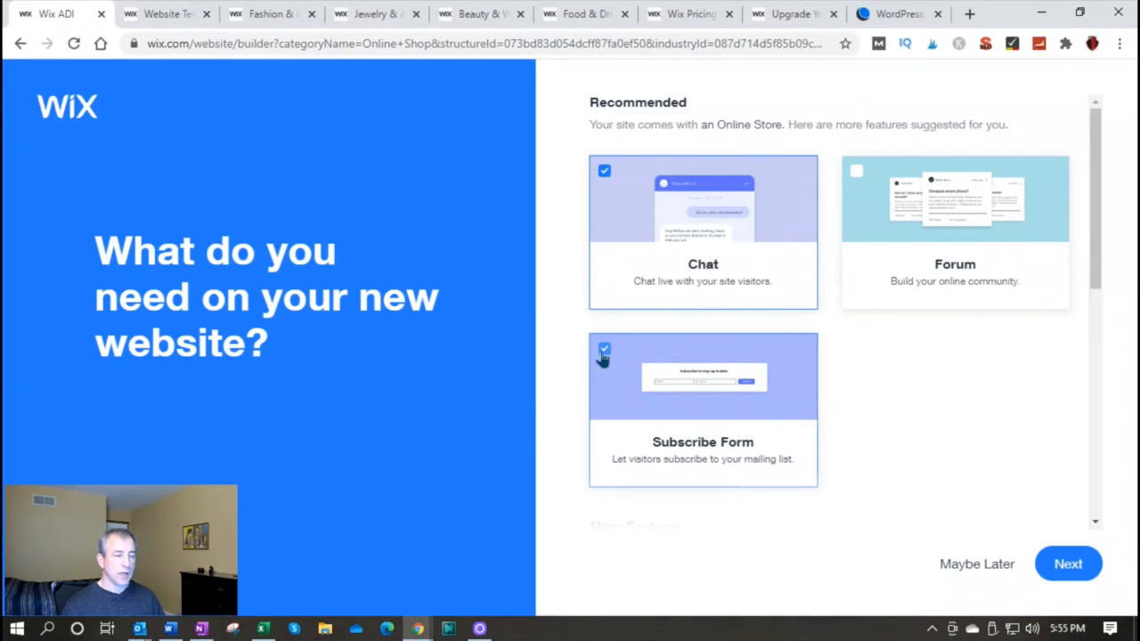
left_click(605, 178)
left_click(1060, 564)
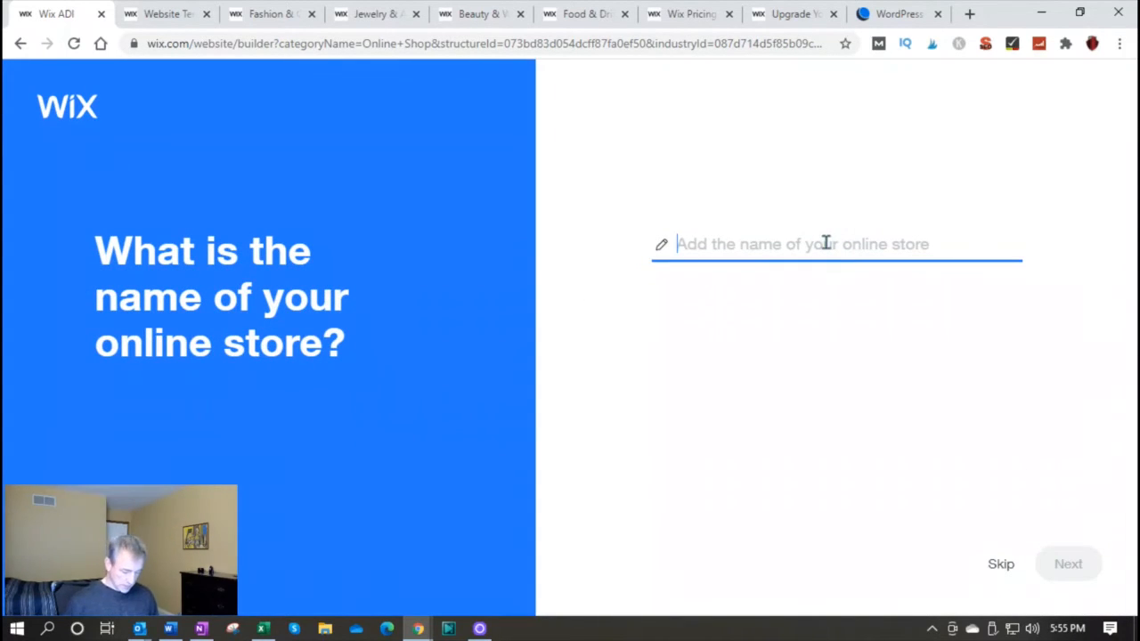
Name the online store "D Online Store"
type("D")
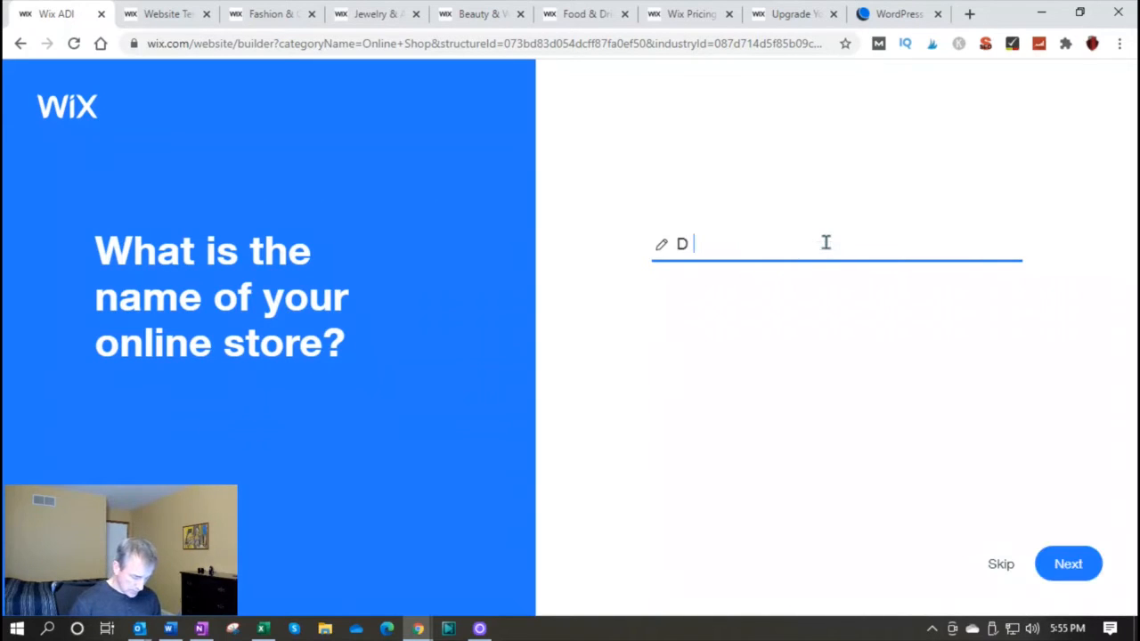
type(" Online Store")
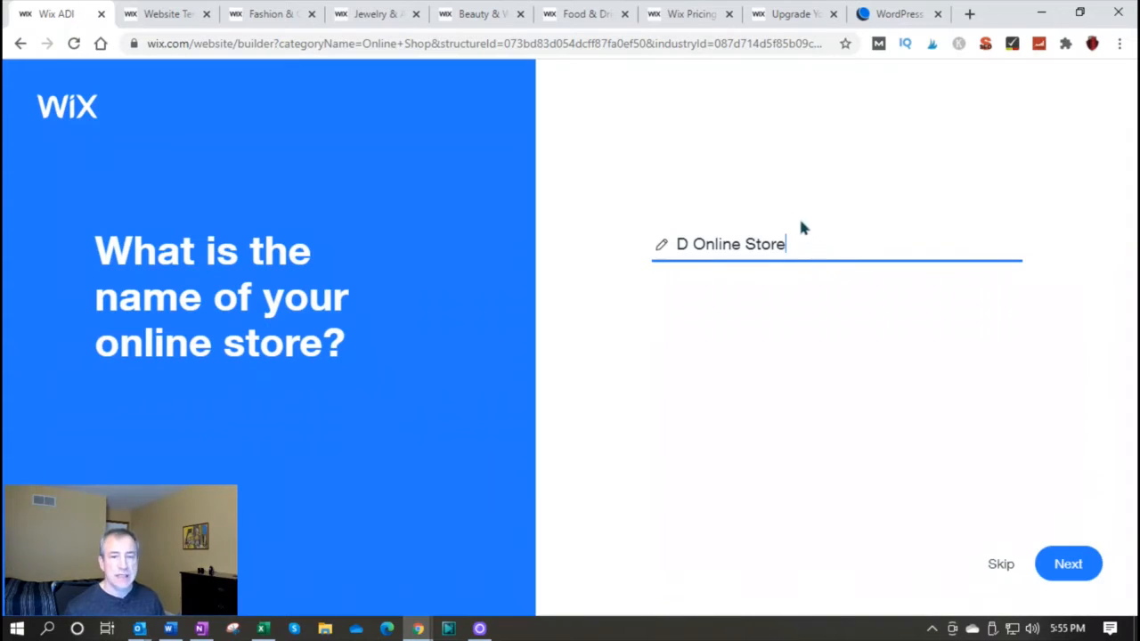
left_click(1065, 552)
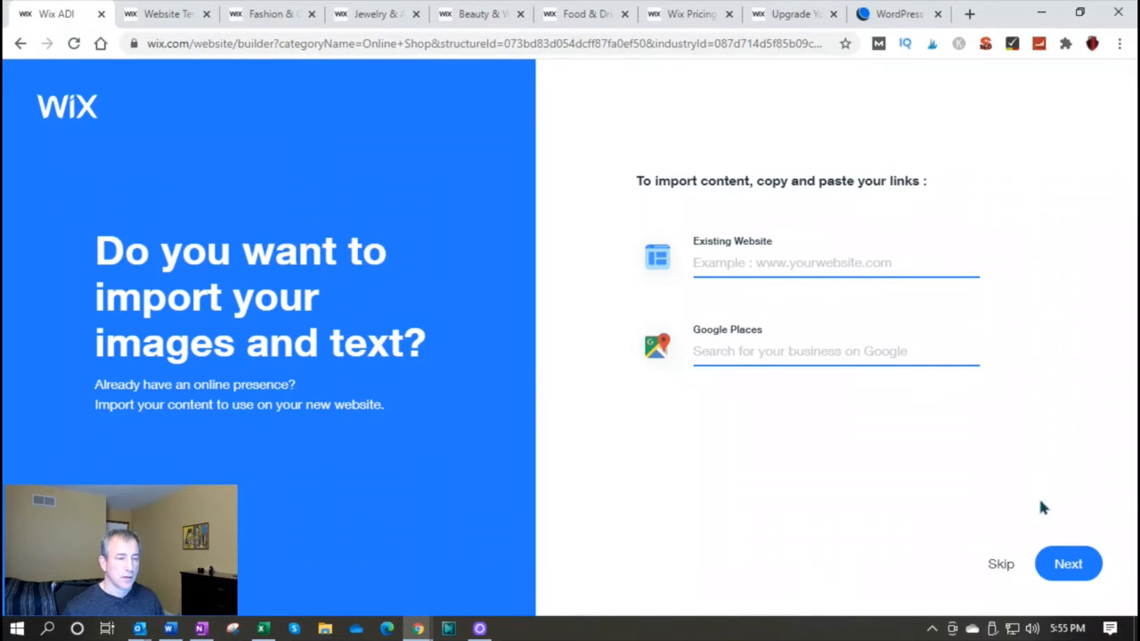
Continue without importing content or editing the business info, and choose the Classic theme for the site
left_click(1069, 566)
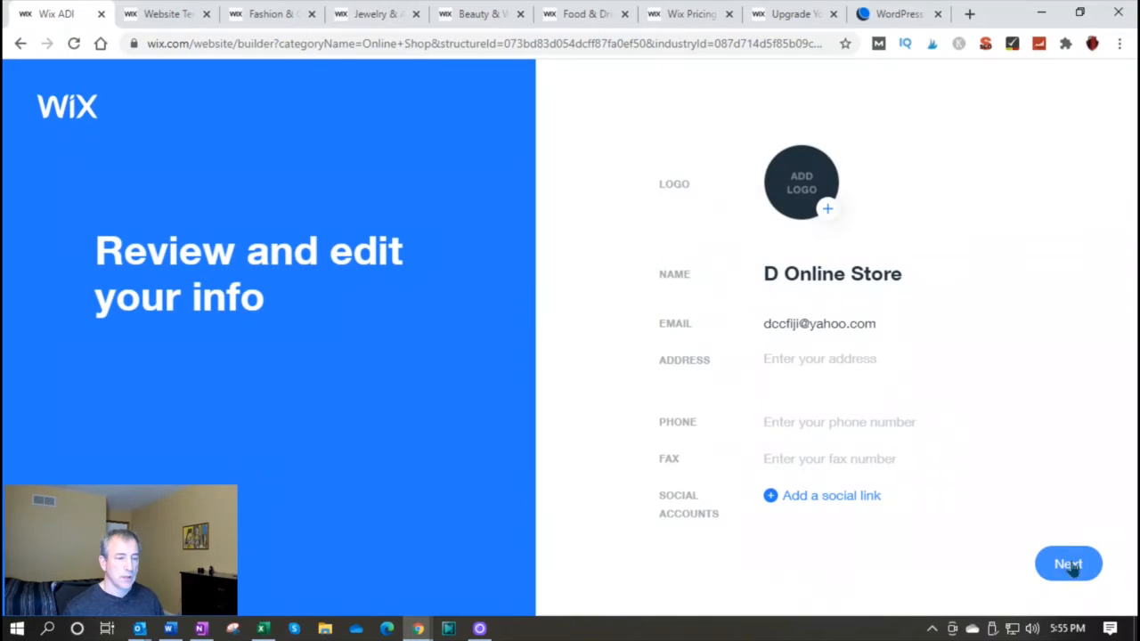
left_click(1070, 566)
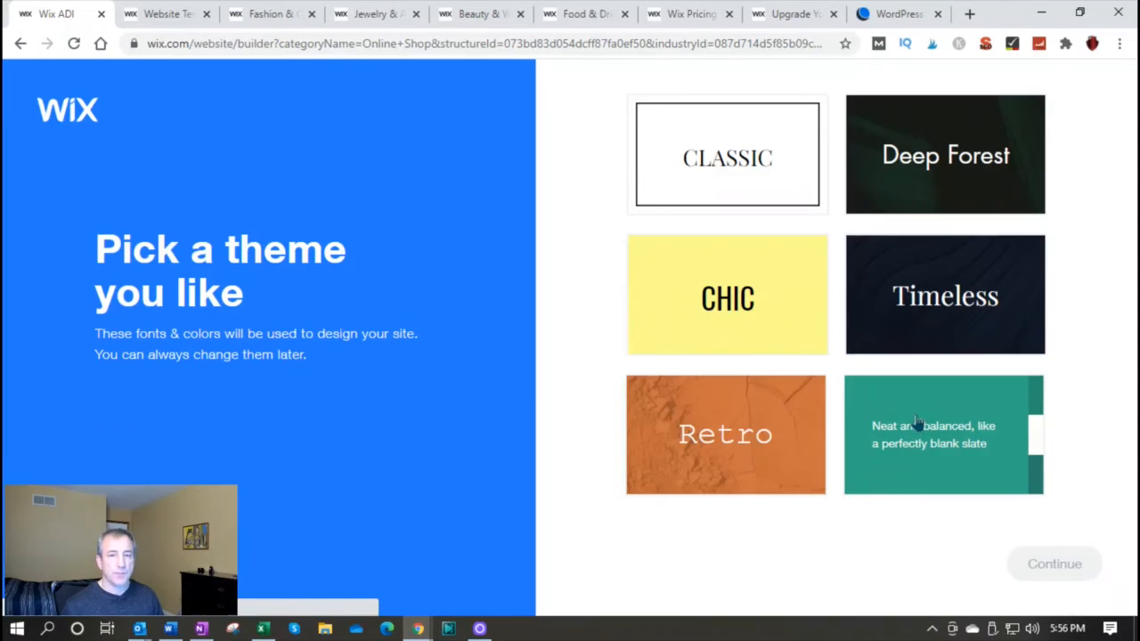
left_click(744, 178)
left_click(1054, 567)
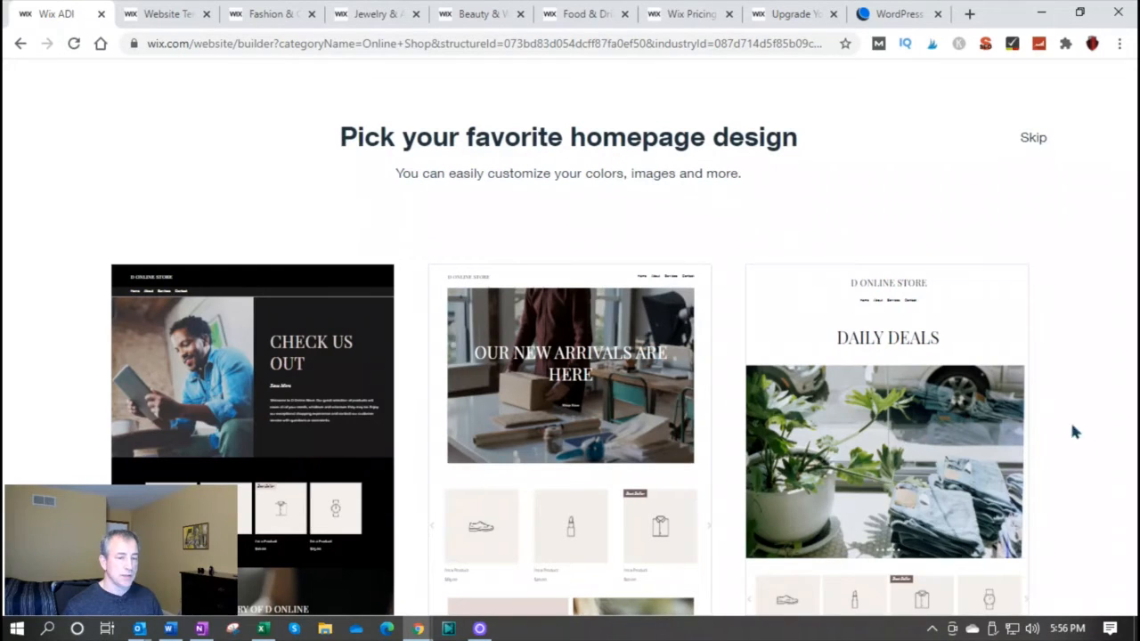
Compare the suggested homepage designs and use the one headed "Our New Arrivals Are Here"
mouse_move(872, 450)
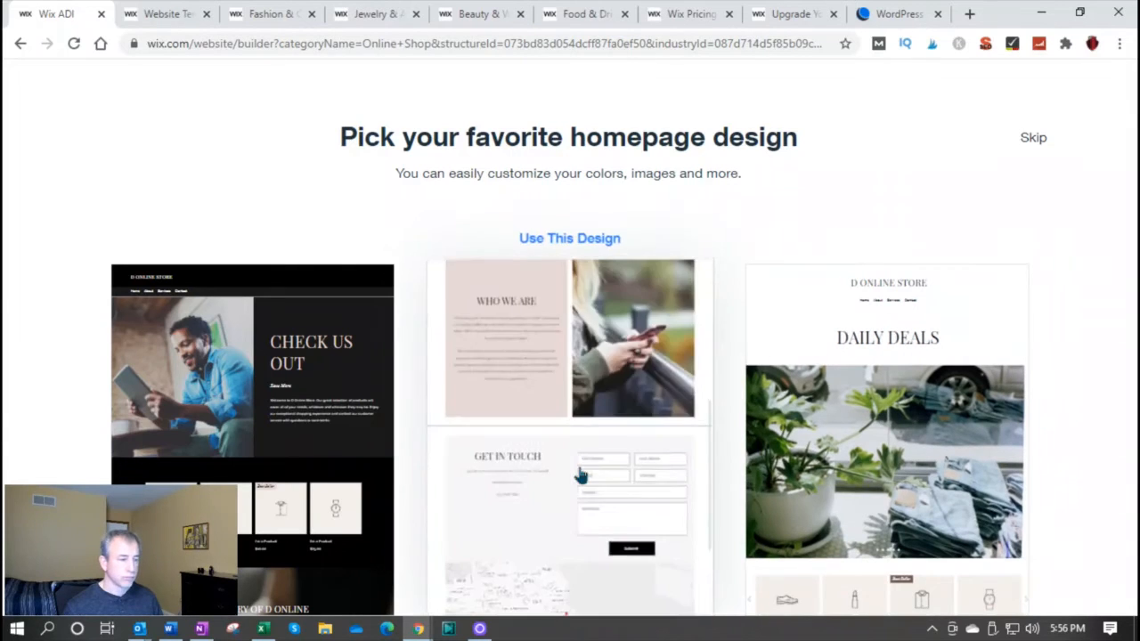
scroll(581, 476, "up", 10)
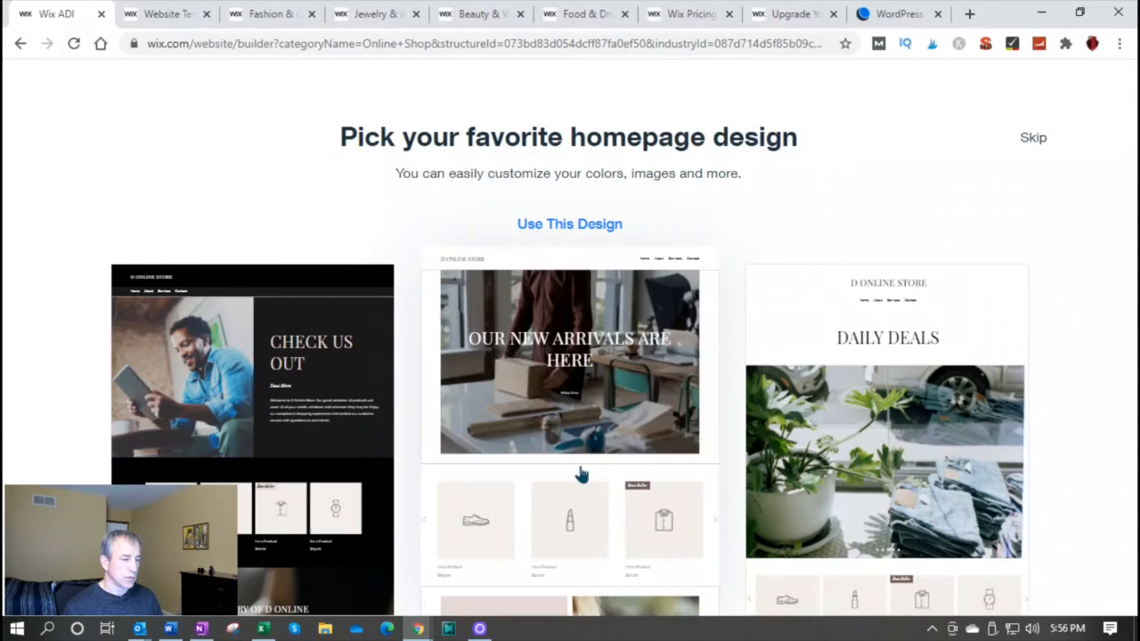
scroll(206, 476, "down", 10)
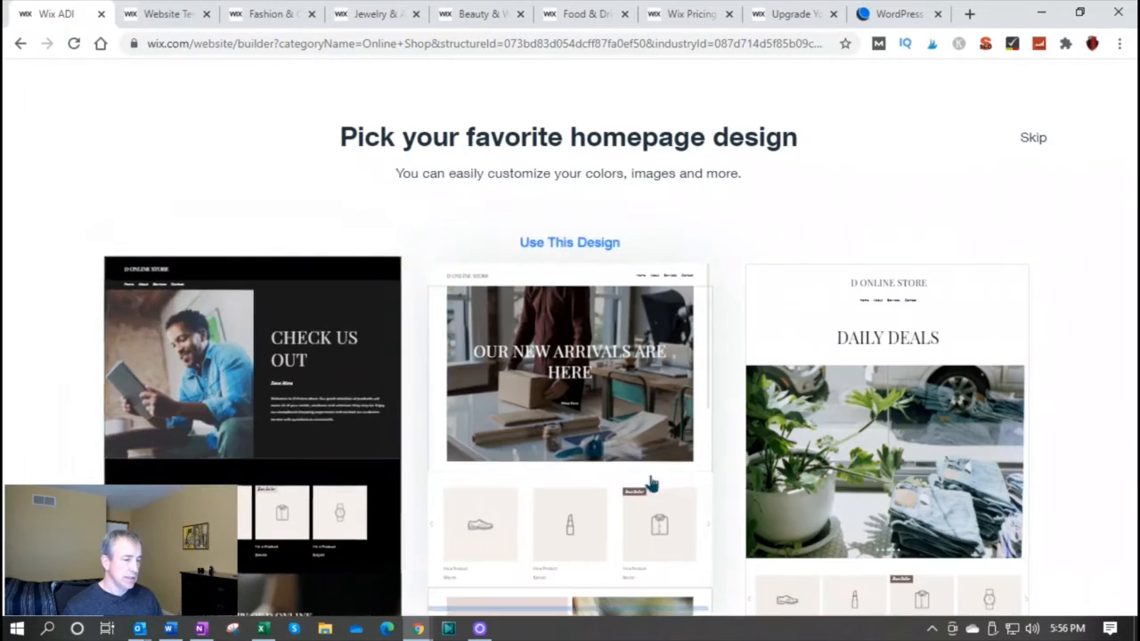
scroll(836, 496, "down", 10)
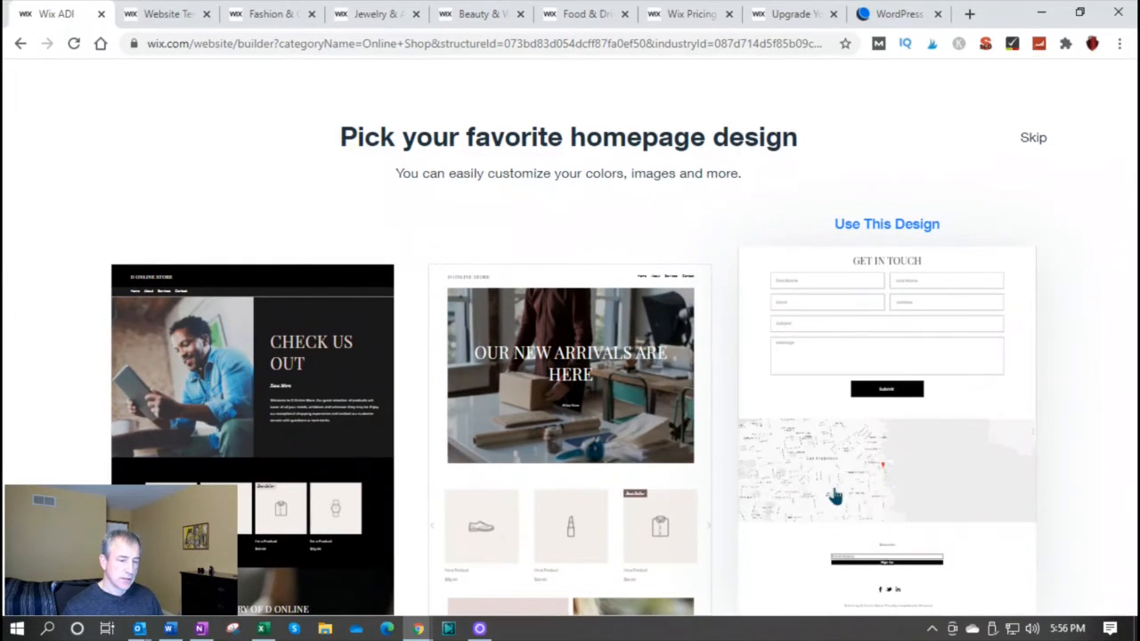
mouse_move(614, 518)
scroll(614, 519, "down", 5)
scroll(613, 518, "up", 5)
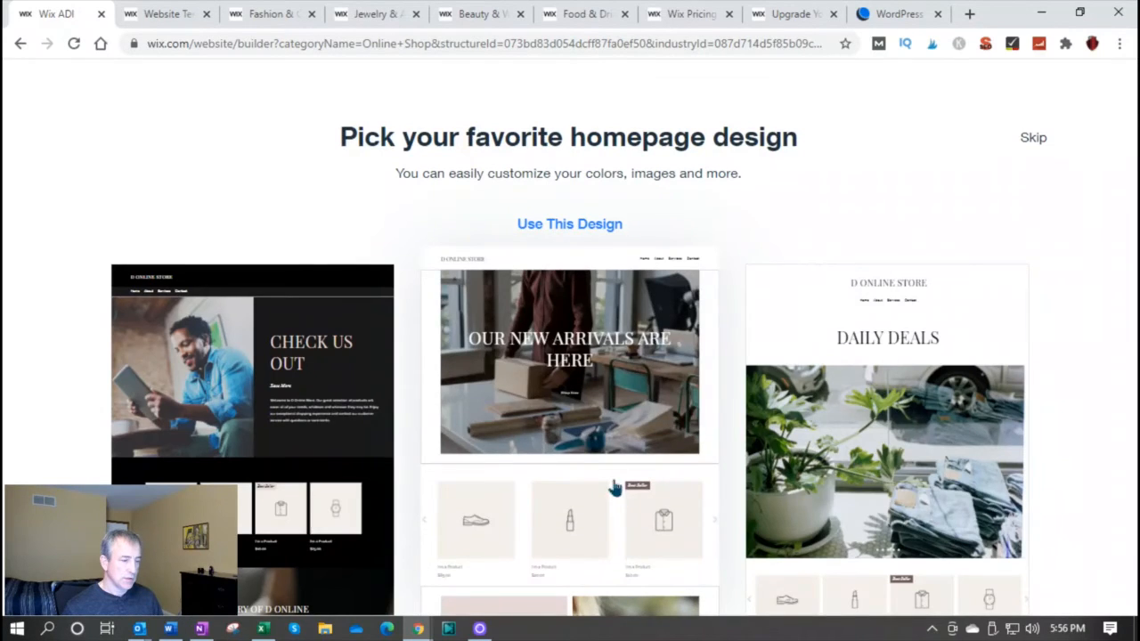
left_click(613, 487)
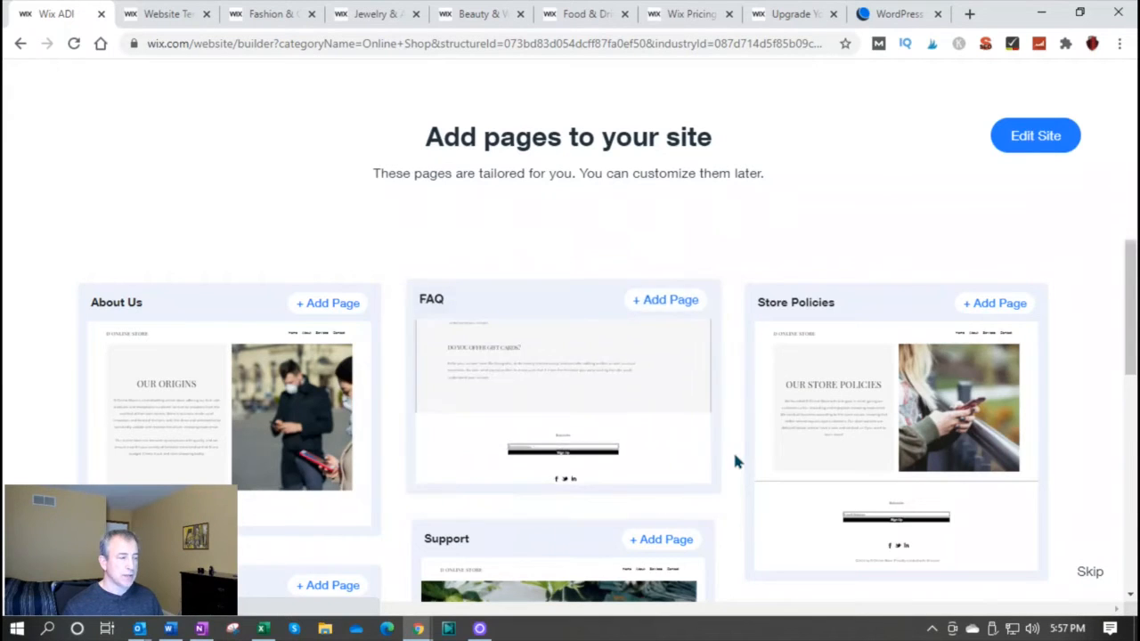
Review the suggested extra pages and add About Us, FAQ and Store Policies to the site
scroll(735, 458, "down", 2)
scroll(735, 459, "down", 2)
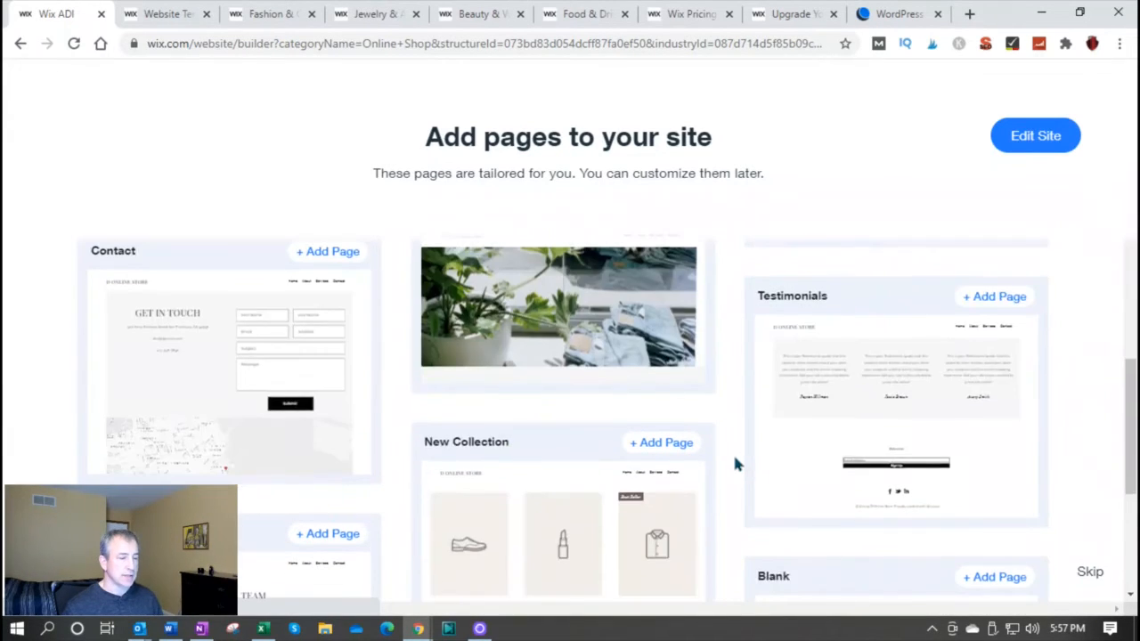
scroll(735, 461, "down", 3)
scroll(736, 465, "up", 5)
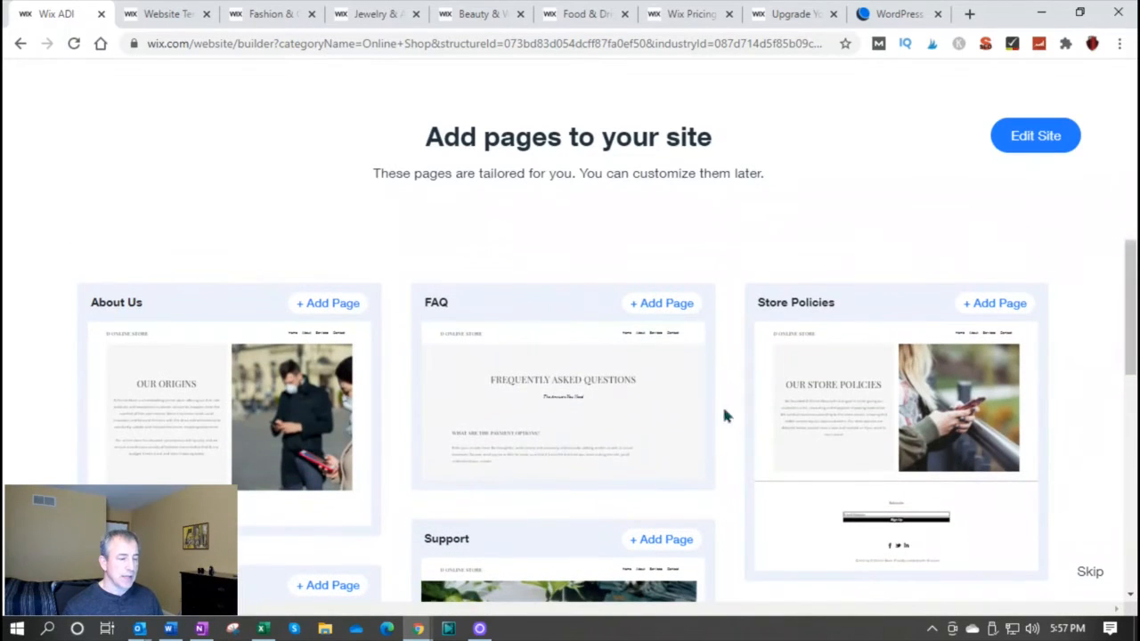
left_click(323, 294)
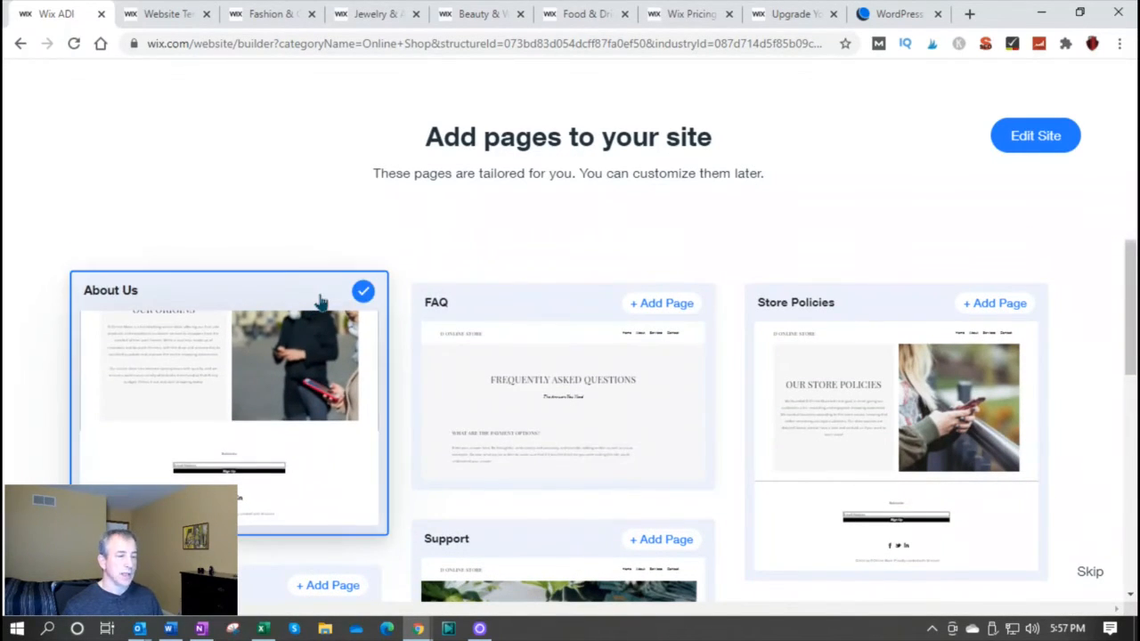
left_click(667, 300)
left_click(981, 301)
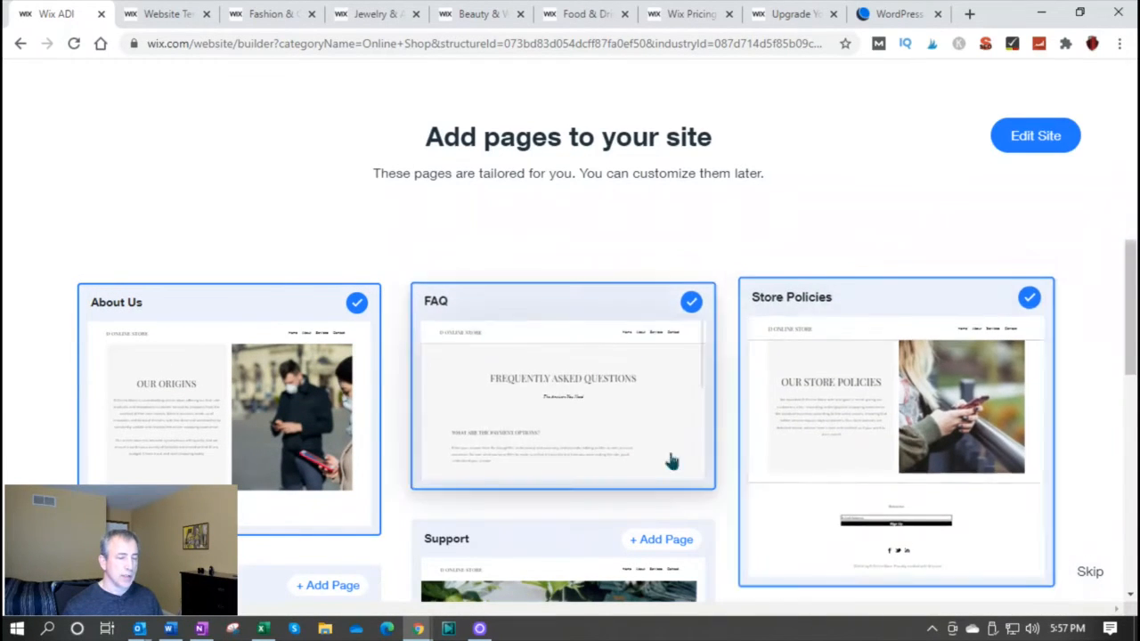
Add the Support, Contact and Testimonials pages to the site
scroll(682, 529, "down", 4)
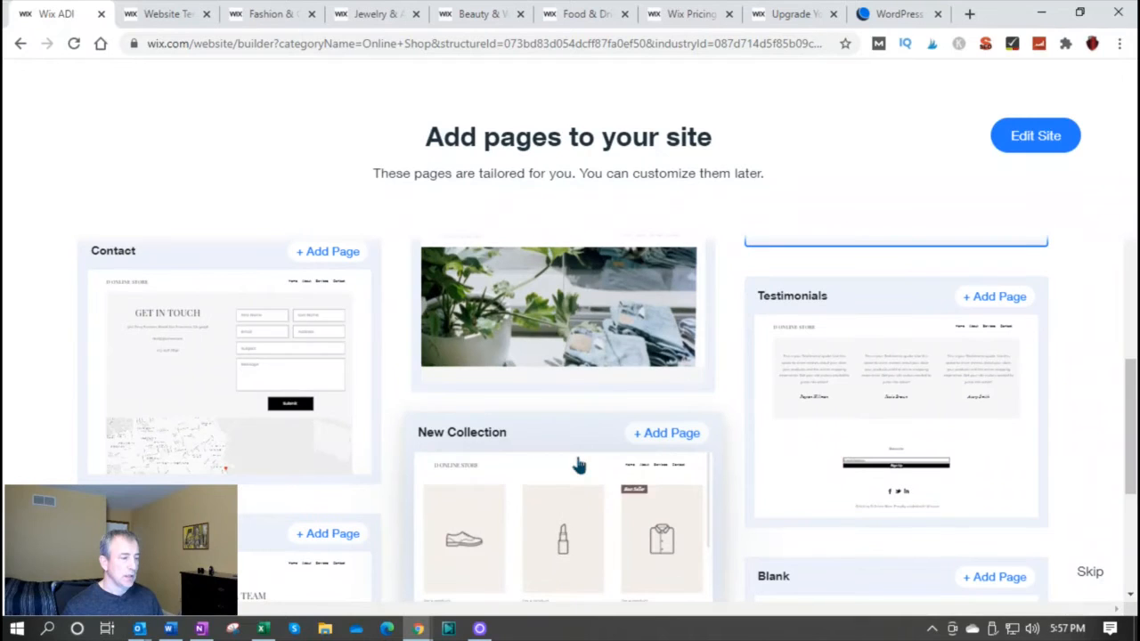
scroll(733, 448, "up", 2)
left_click(674, 365)
left_click(324, 416)
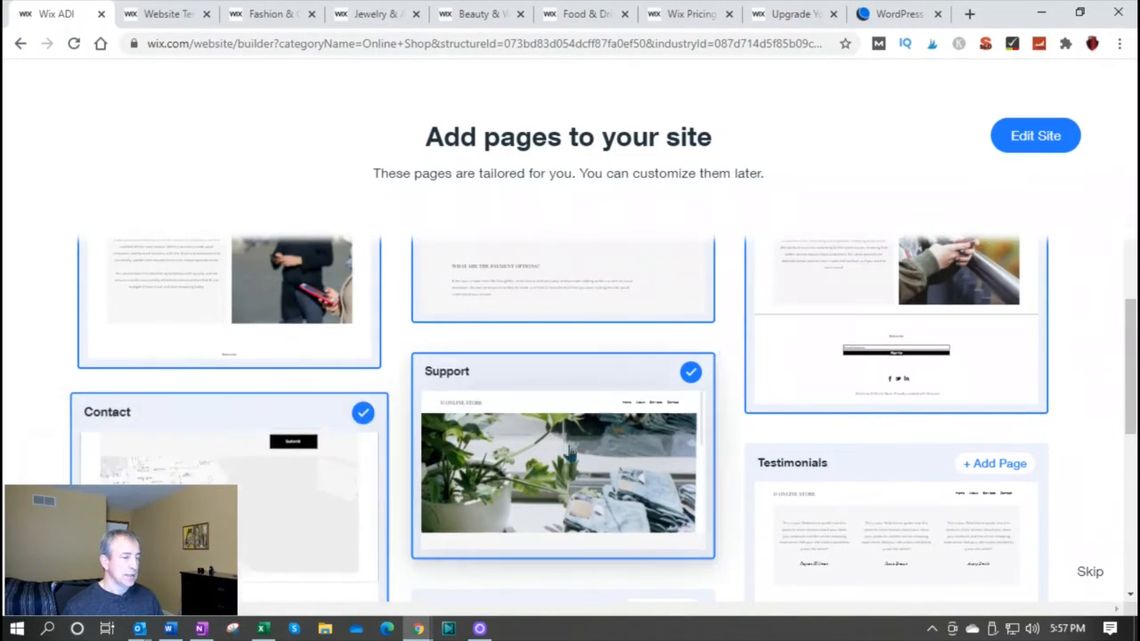
left_click(989, 467)
Add the Meet The Team and New Collection pages, and open the generated site for editing
scroll(729, 551, "down", 3)
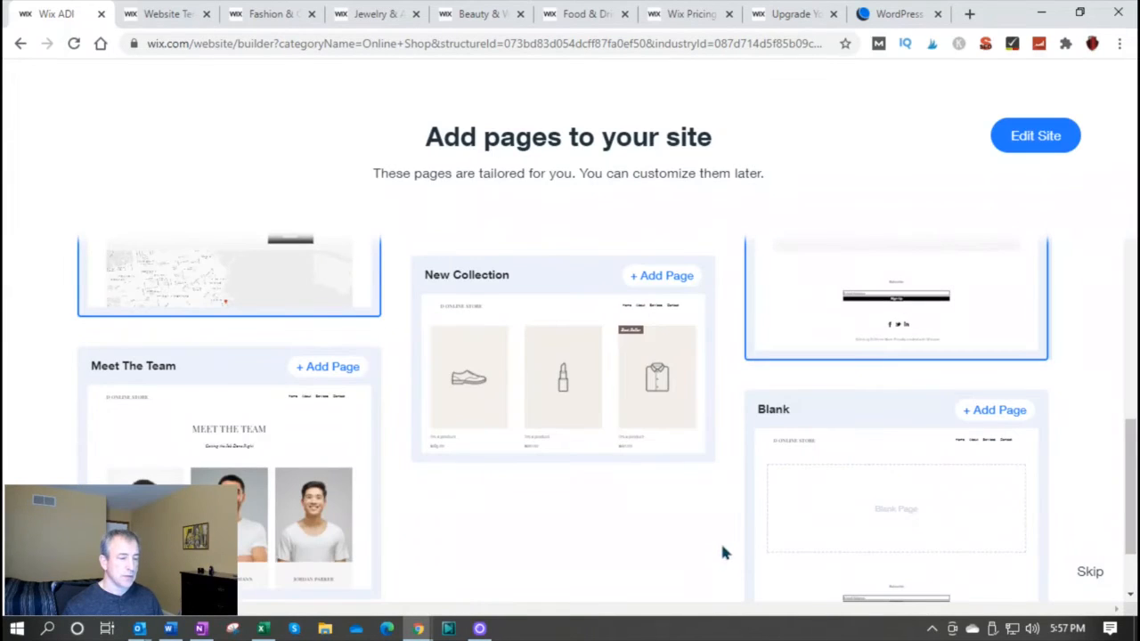
left_click(332, 355)
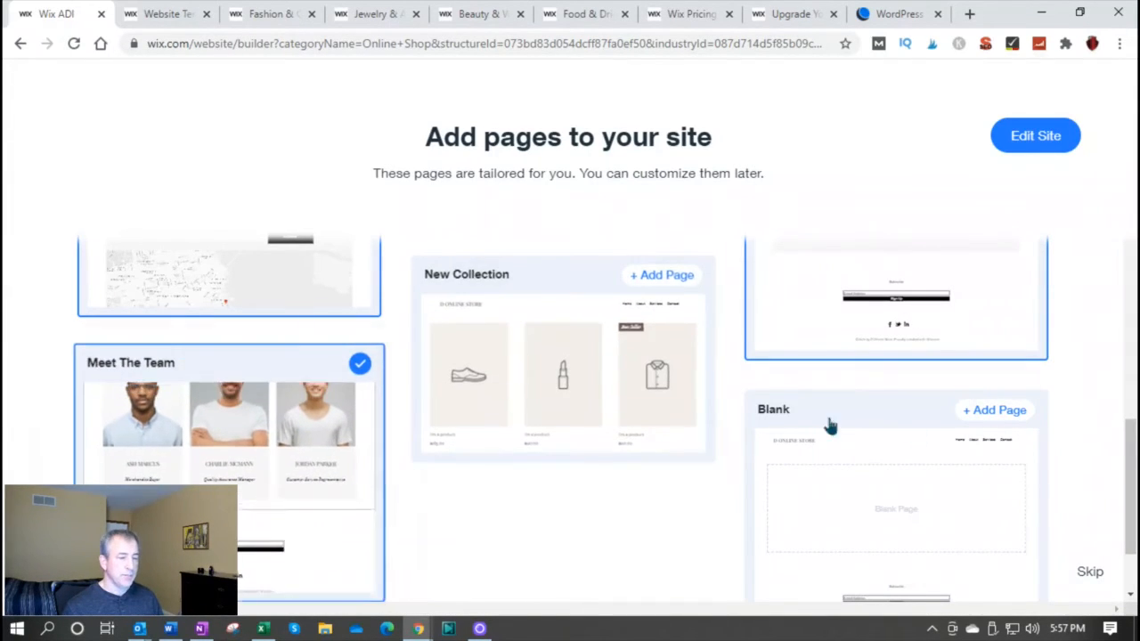
left_click(667, 278)
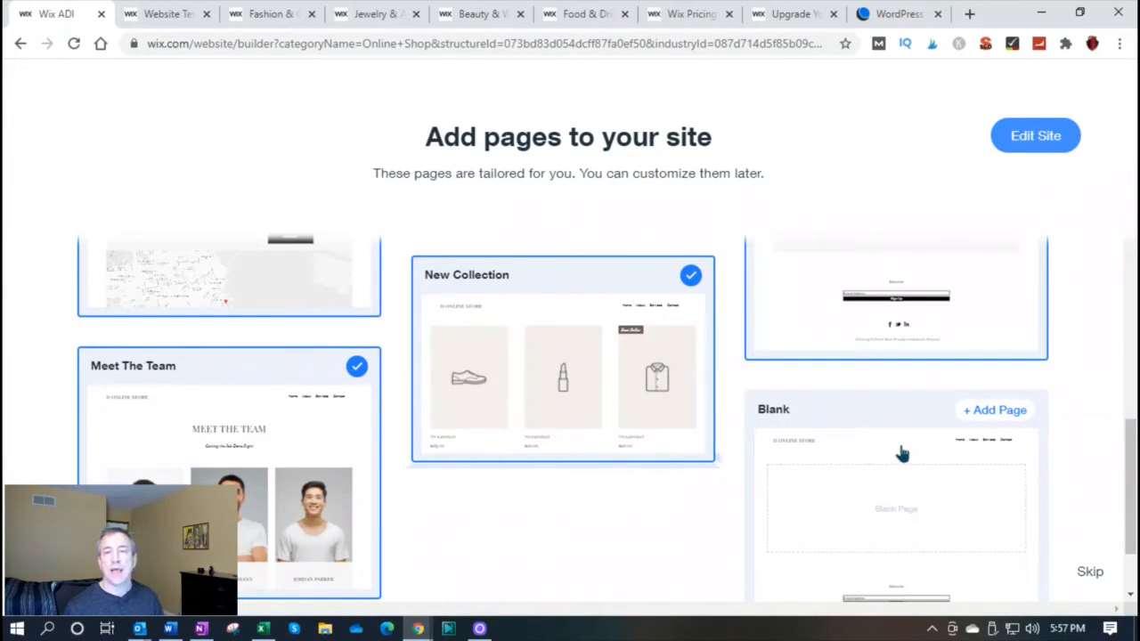
left_click(1028, 135)
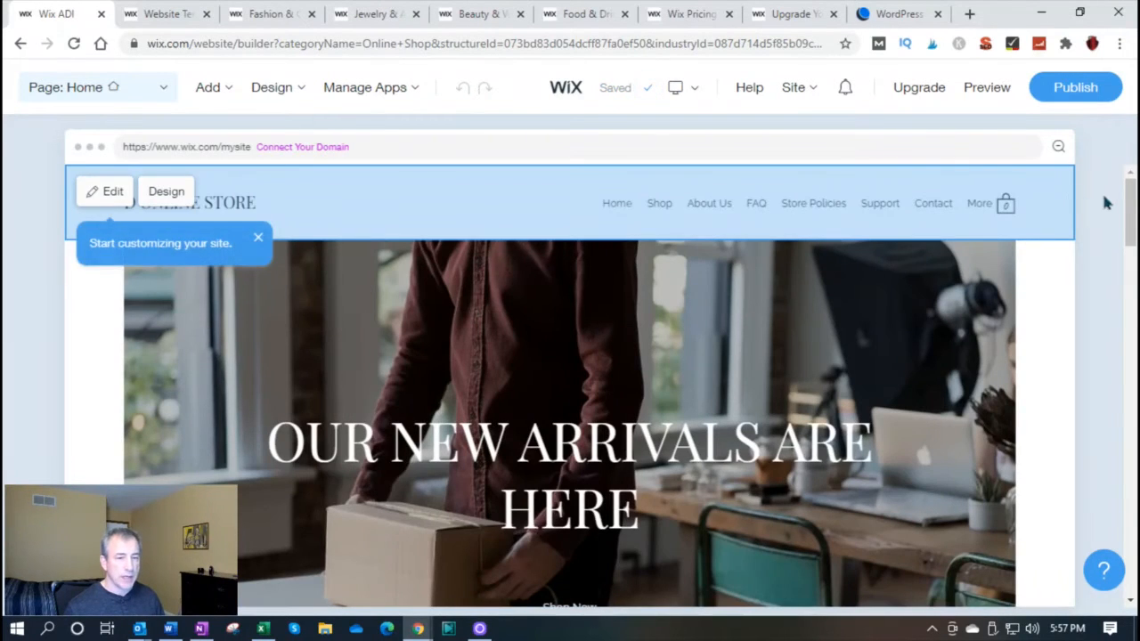
Change the "Who We Are" title in the homepage's About Us section to "Best Product"
left_click_drag(1127, 212, 1078, 311)
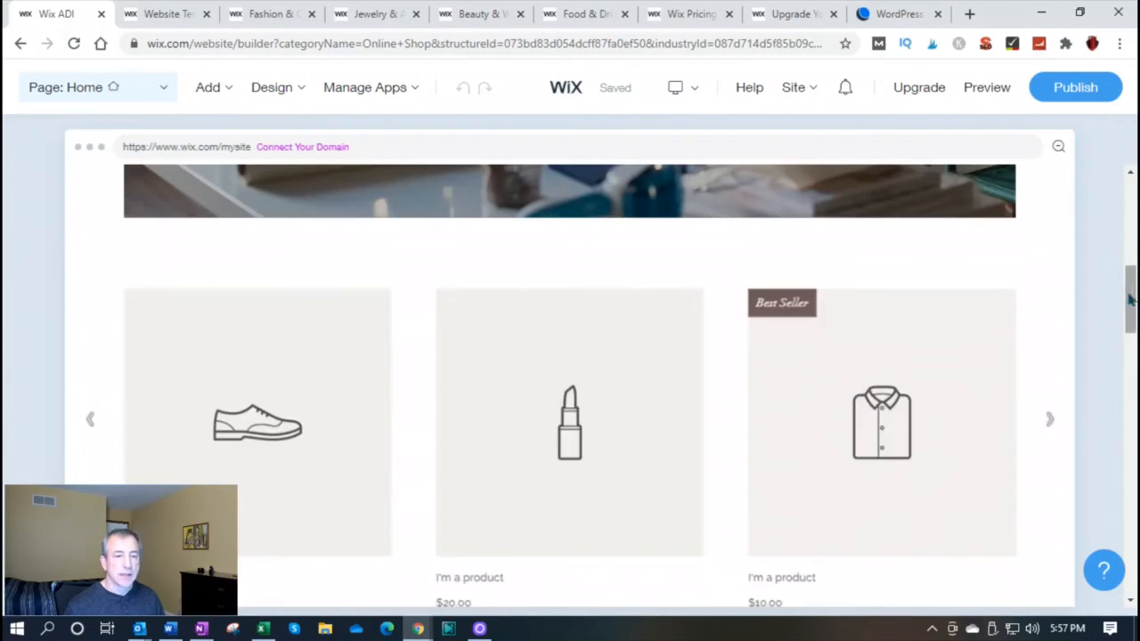
left_click_drag(1130, 300, 1127, 385)
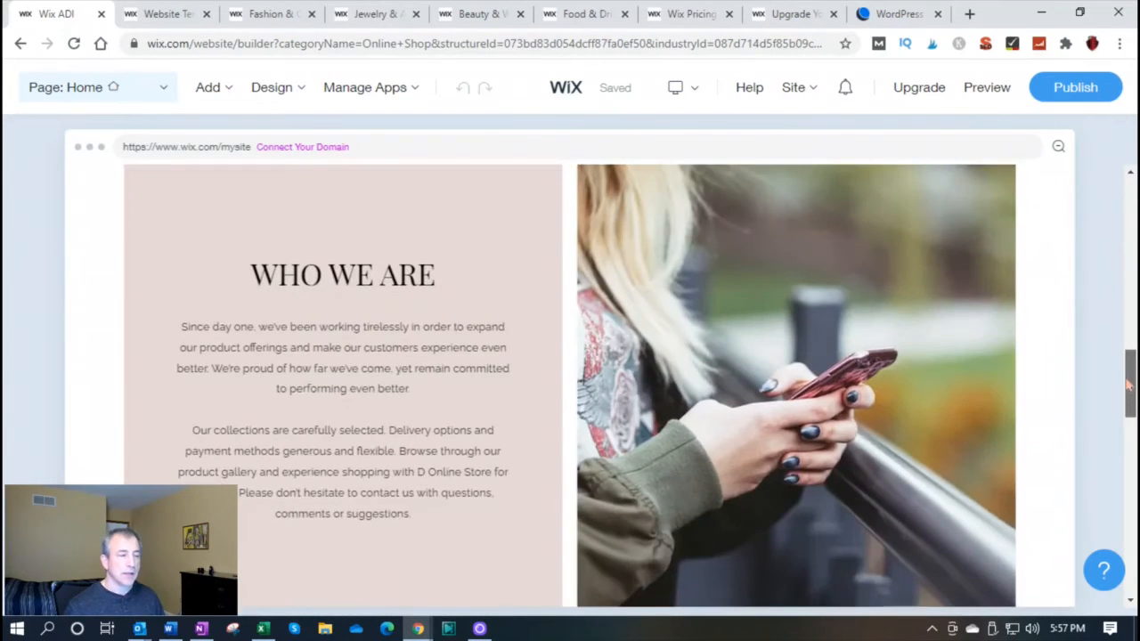
left_click(356, 283)
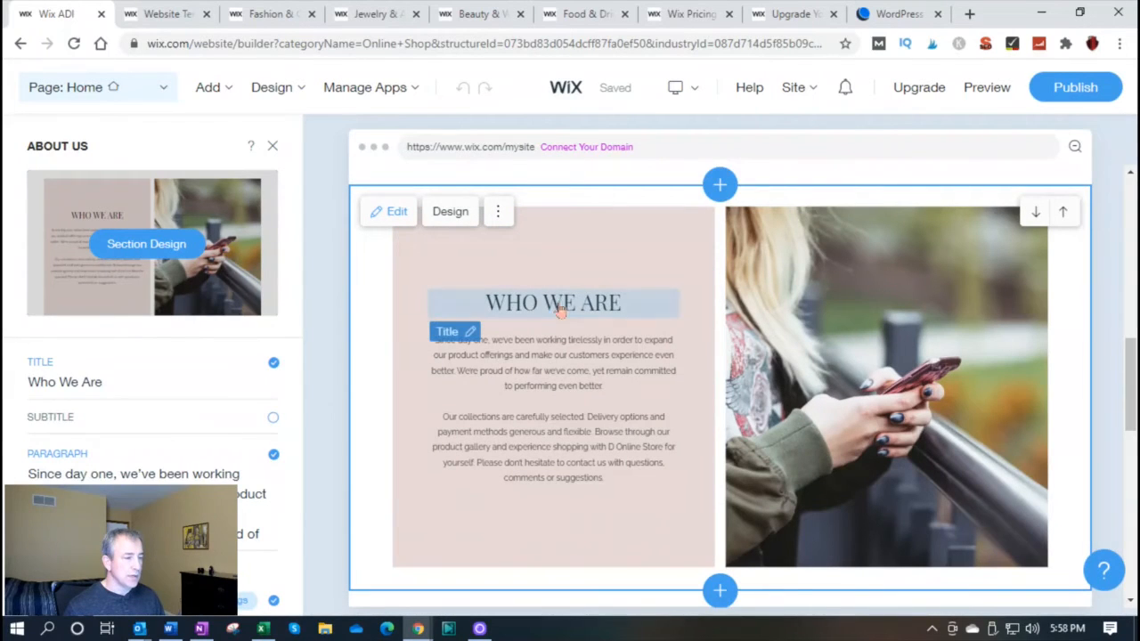
left_click(560, 307)
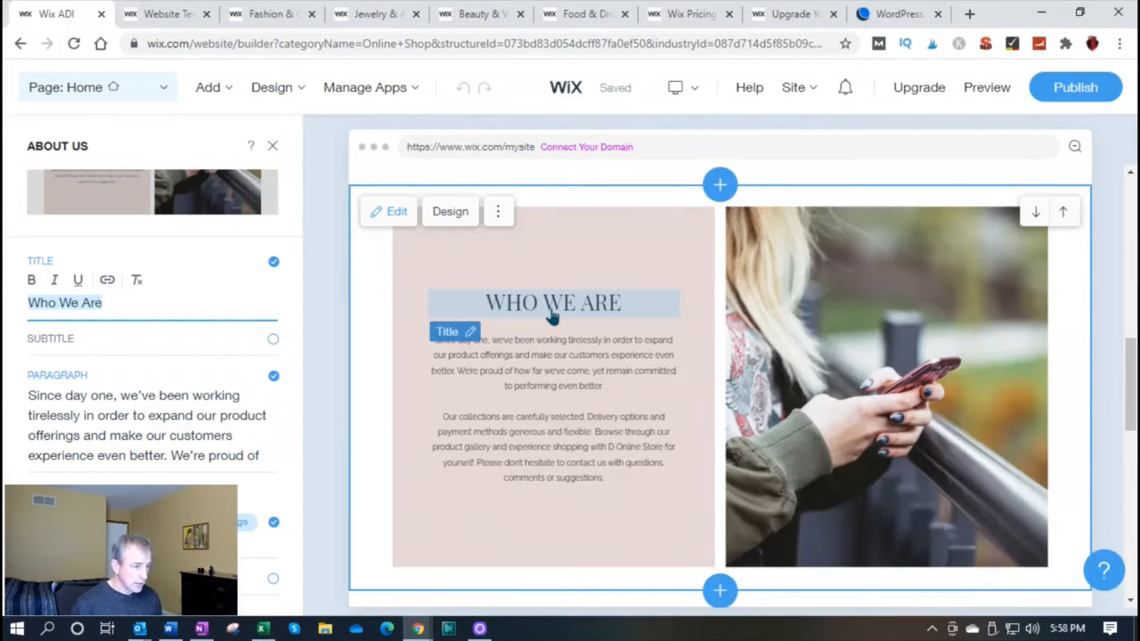
type("Best ")
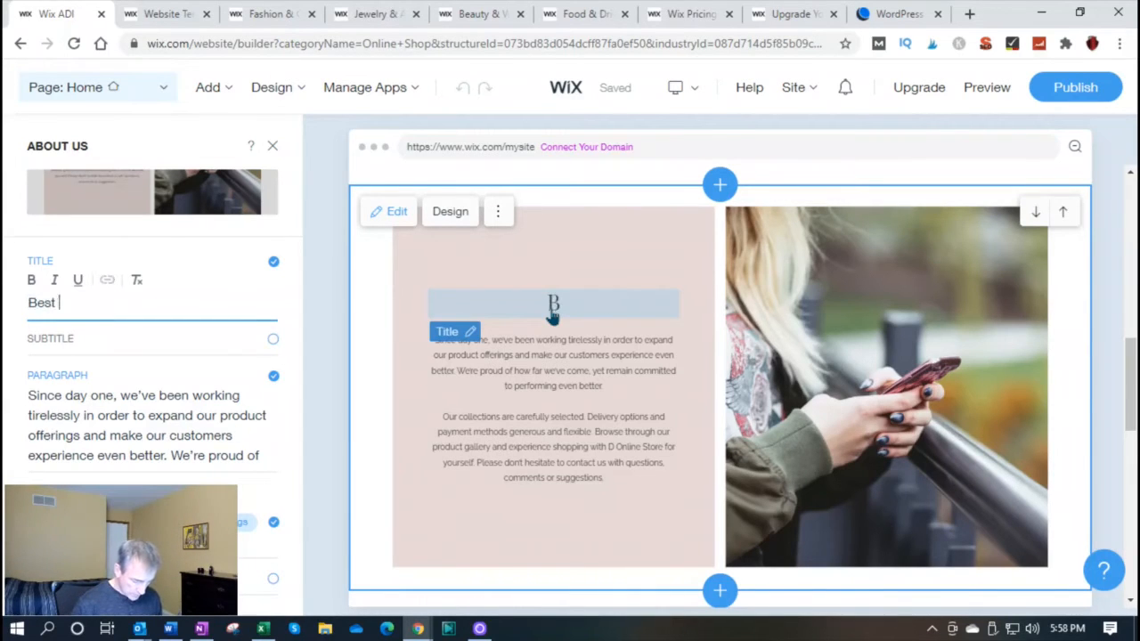
type("Product")
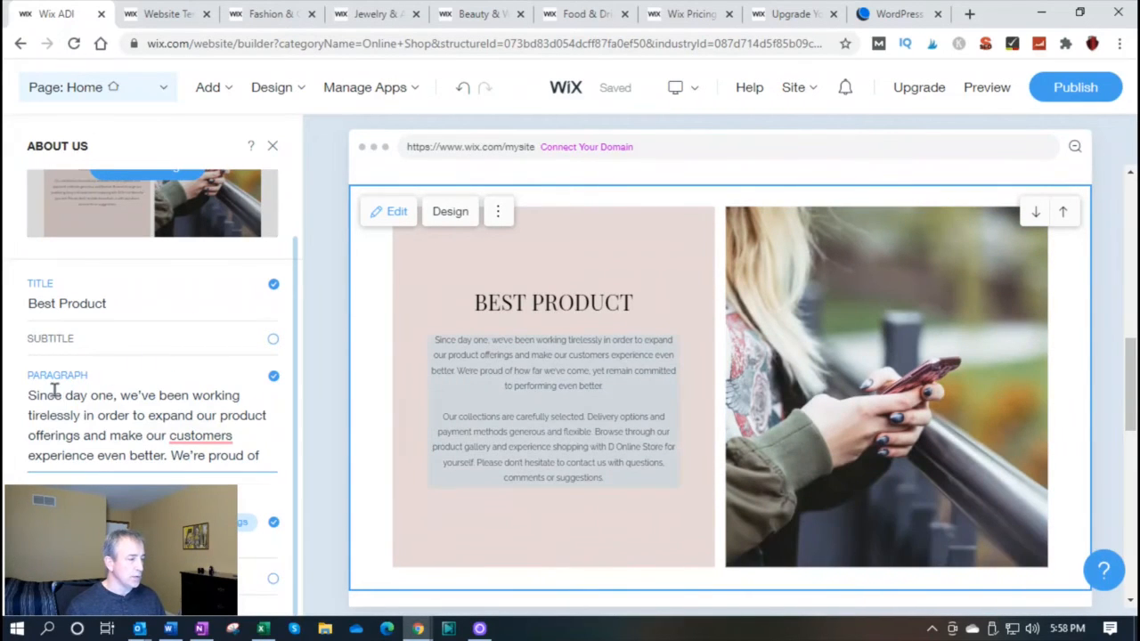
Replace the opening paragraph of the homepage's About Us text, starting "Since day one", with "We are here to help you."
left_click(55, 392)
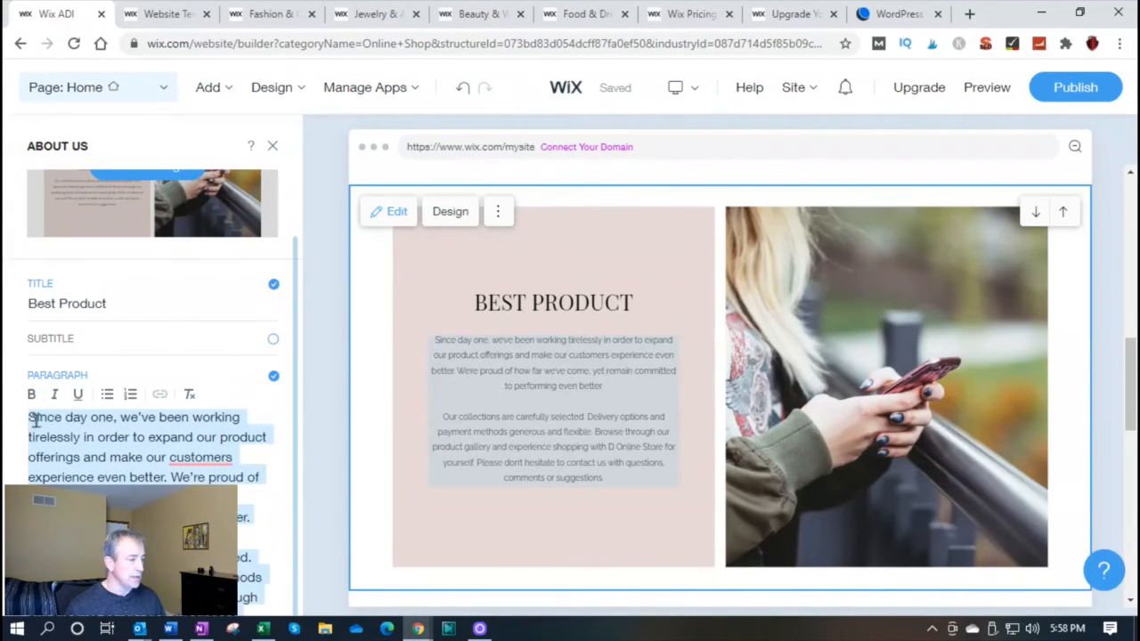
left_click(207, 478)
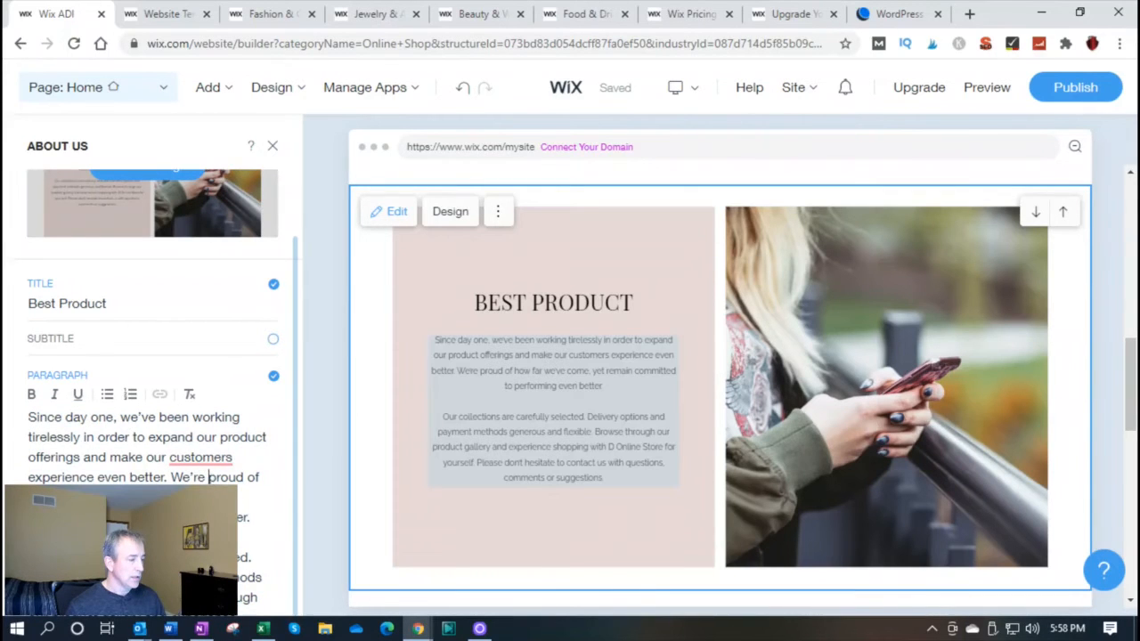
key("ctrl+a")
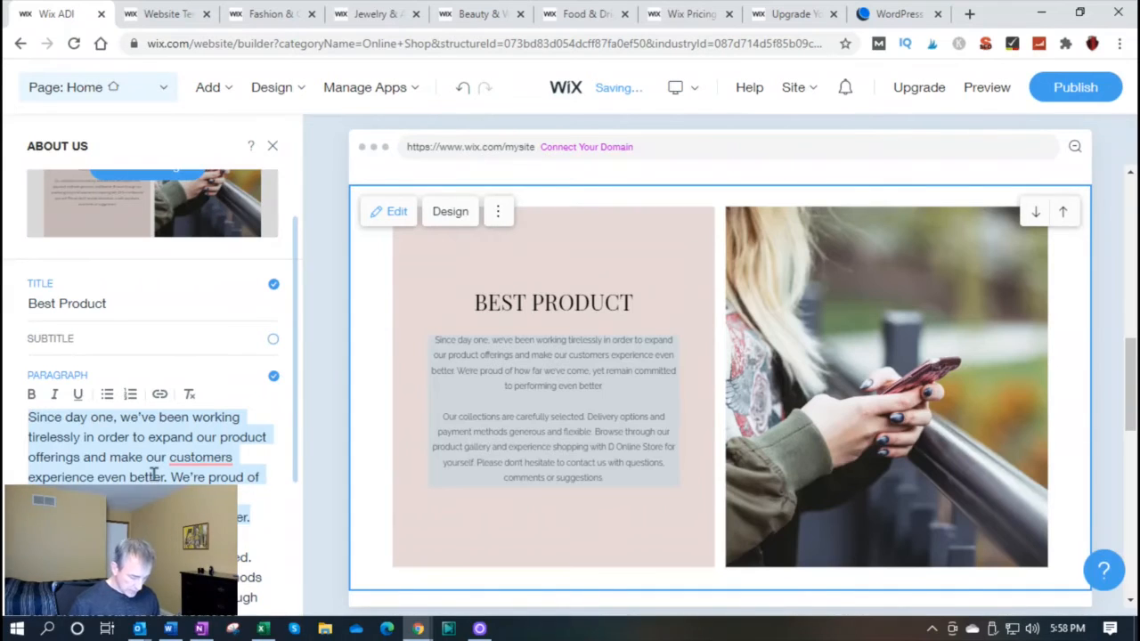
type("W")
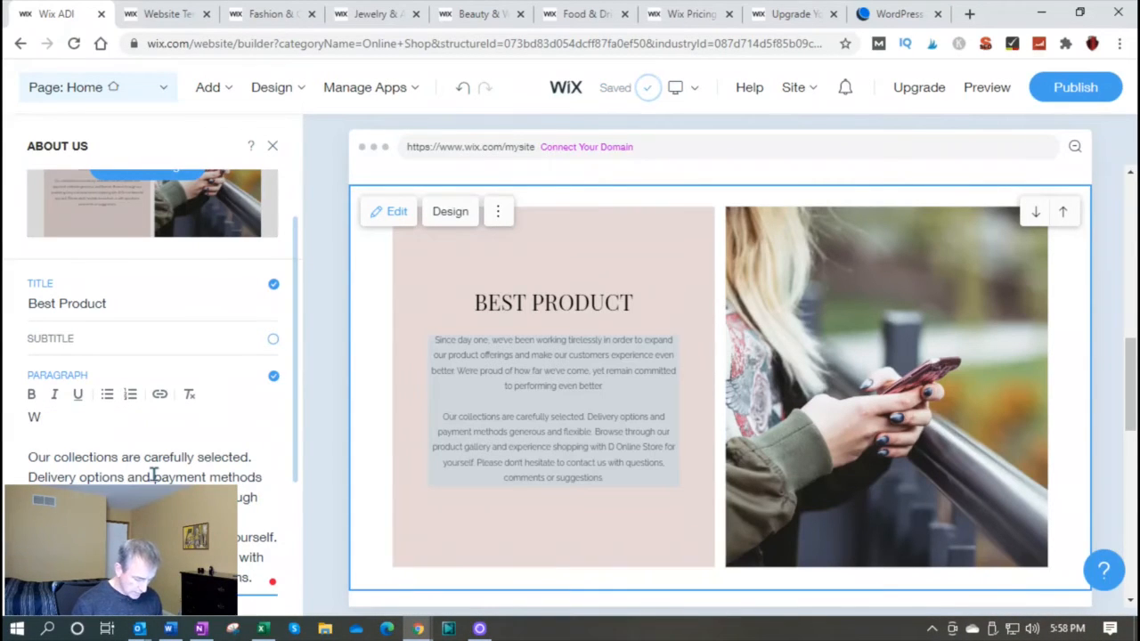
type("e are")
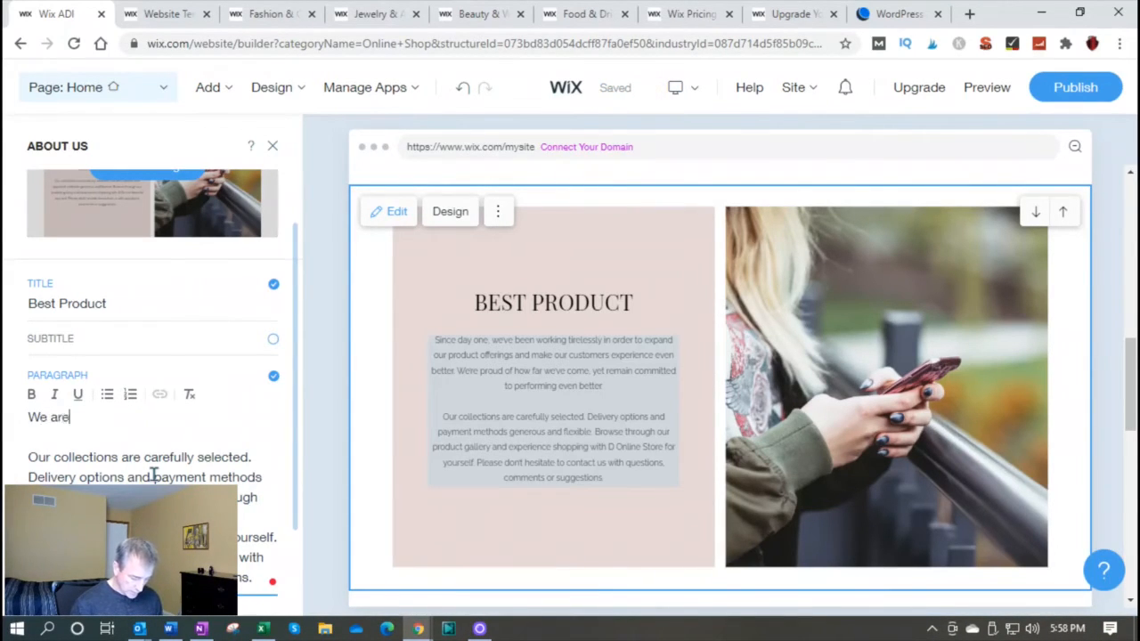
type(" here to help you")
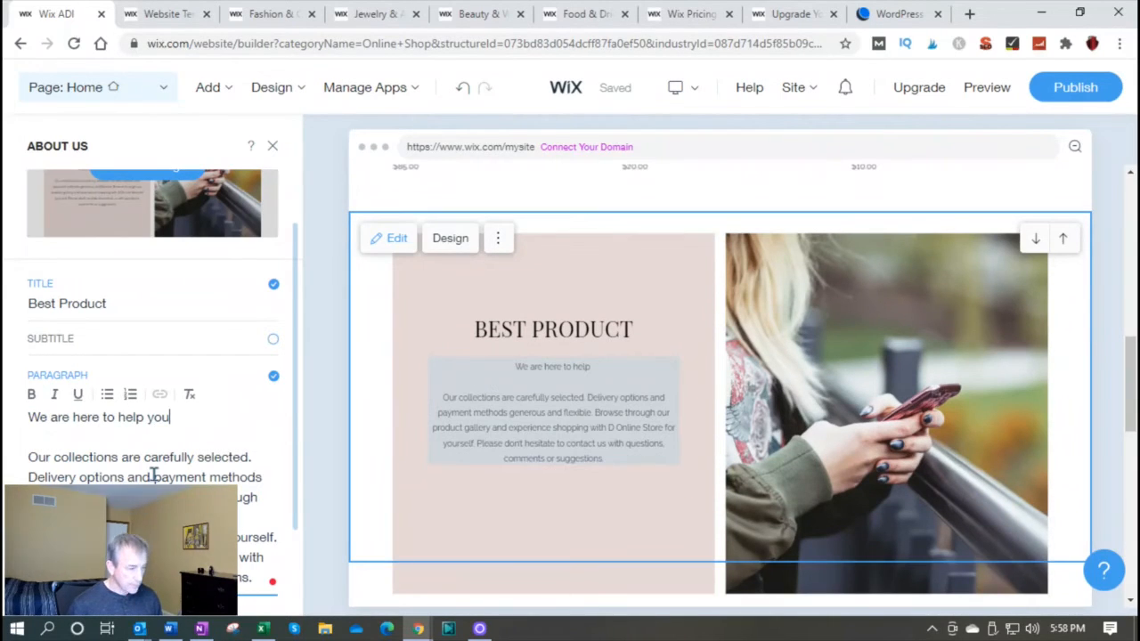
type(".")
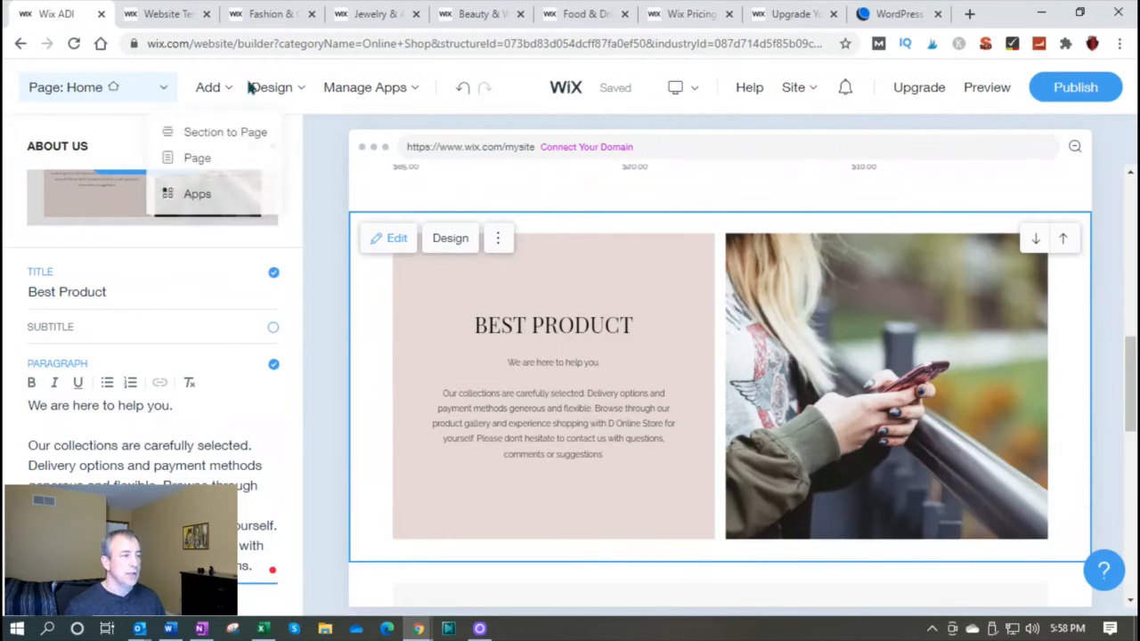
mouse_move(270, 91)
mouse_move(213, 93)
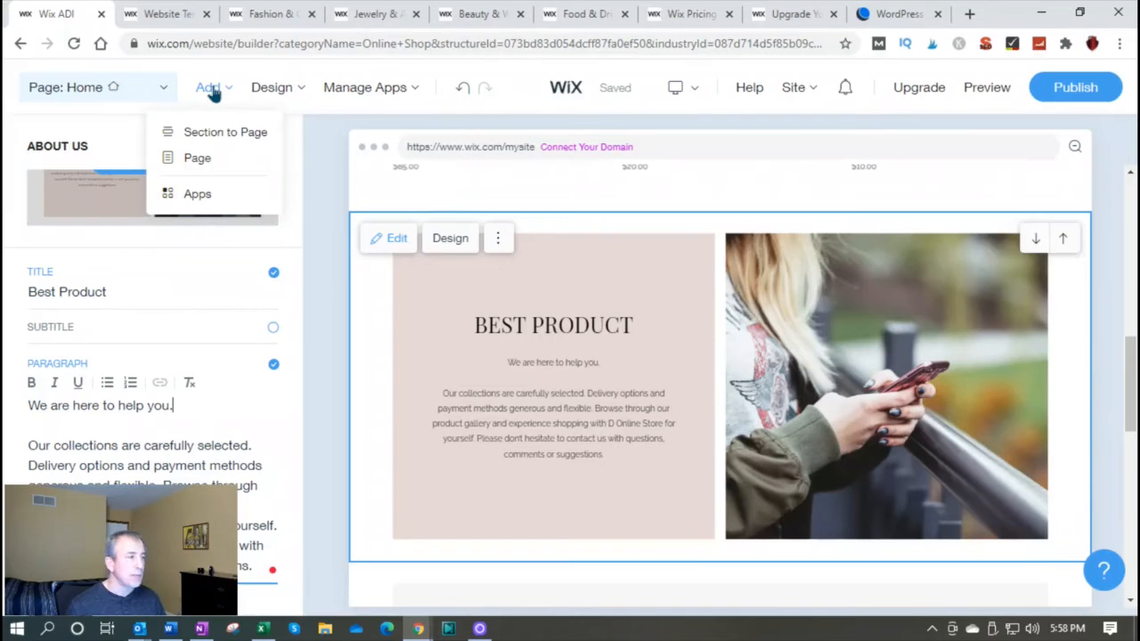
mouse_move(354, 92)
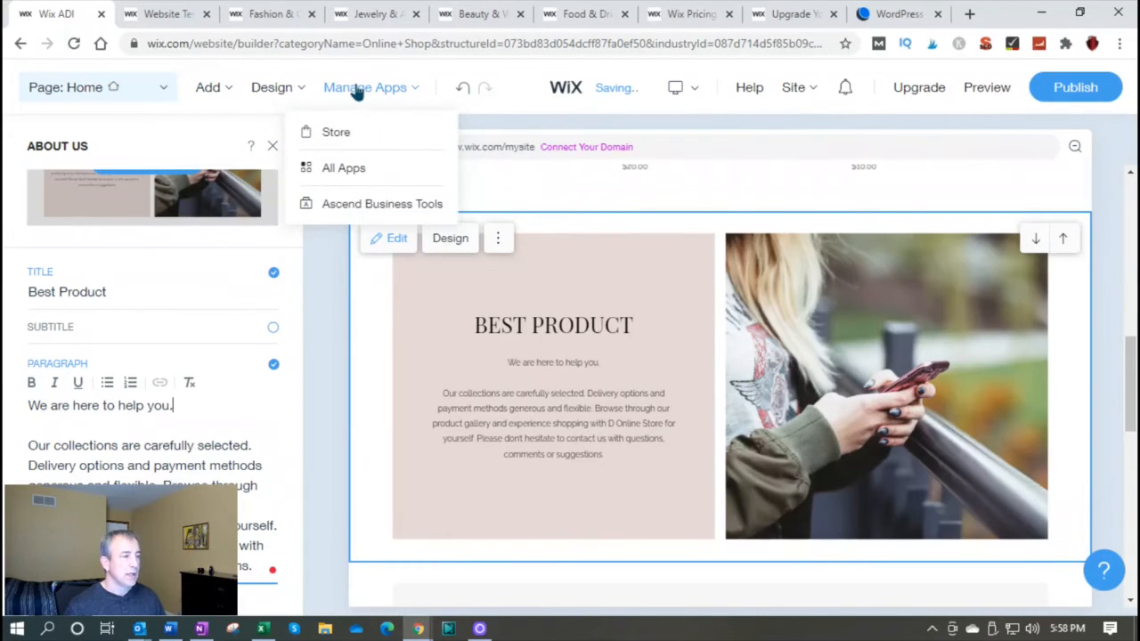